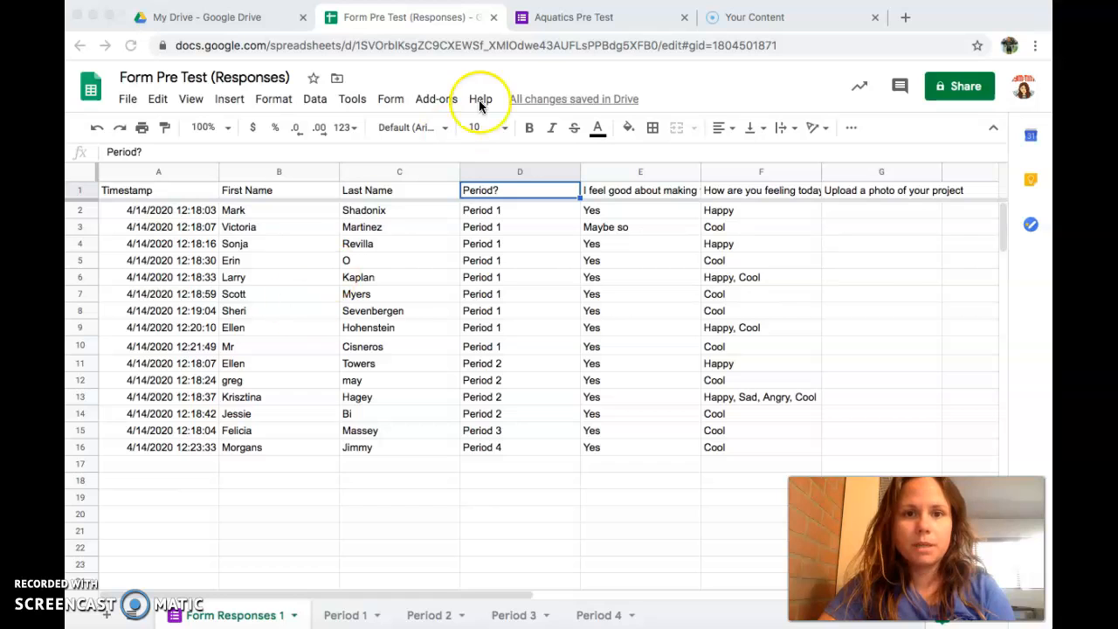
Step: Switch from the responses sheet to the Aquatics Pre Test form's browser tab
left_click(564, 20)
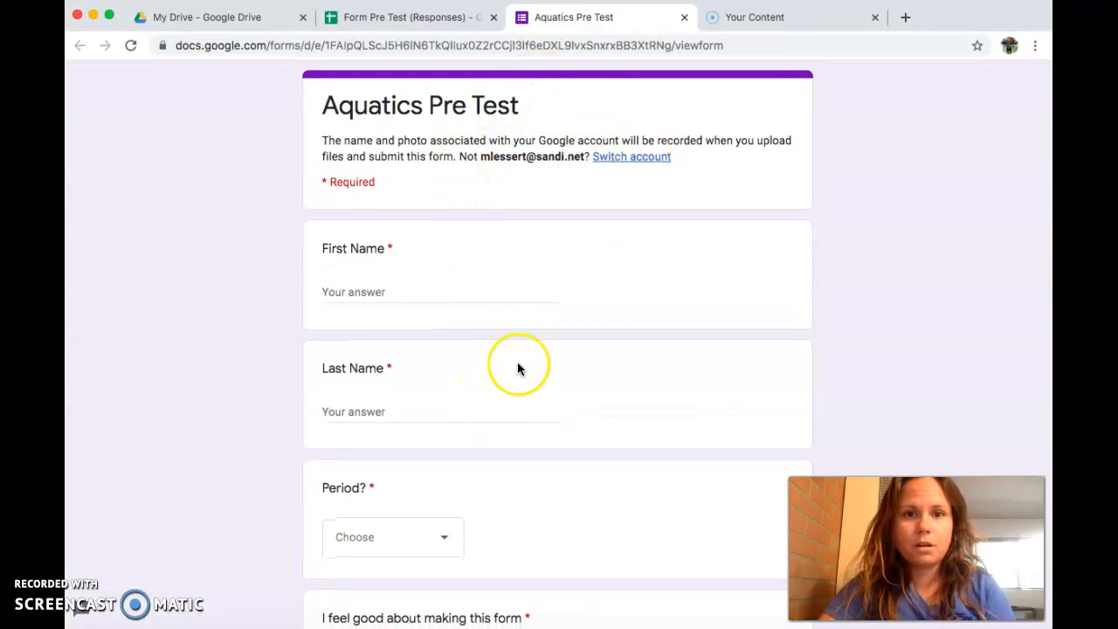
Step: Return to the Form Pre Test (Responses) spreadsheet tab listing the 15 responses
left_click(418, 19)
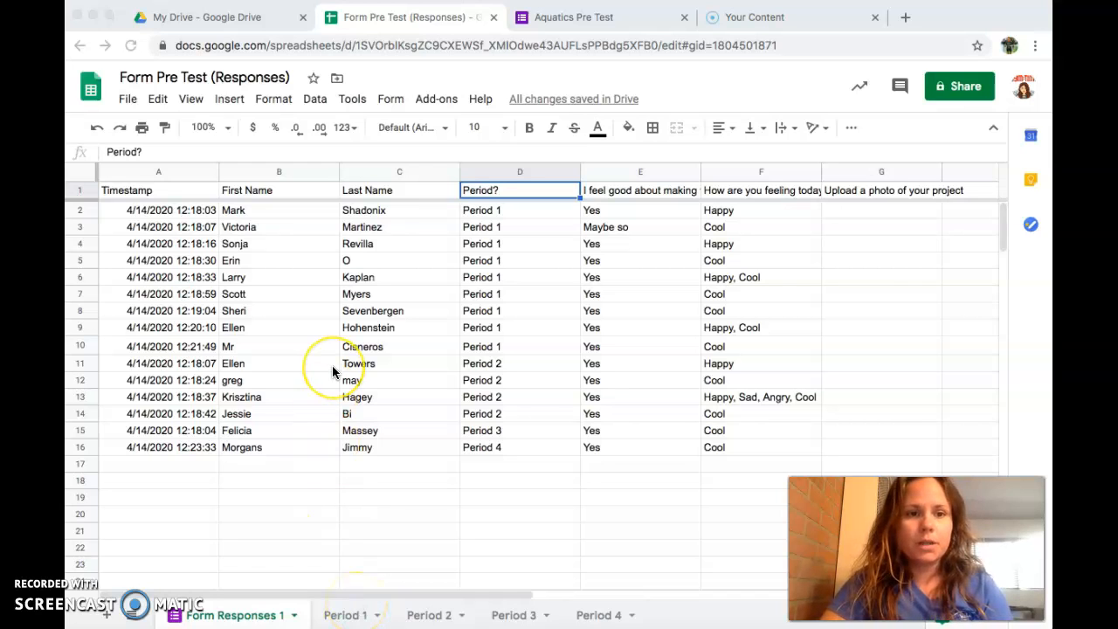
Step: Add a blank sheet renamed NEW TAB, then go back to Form Responses 1
left_click(346, 616)
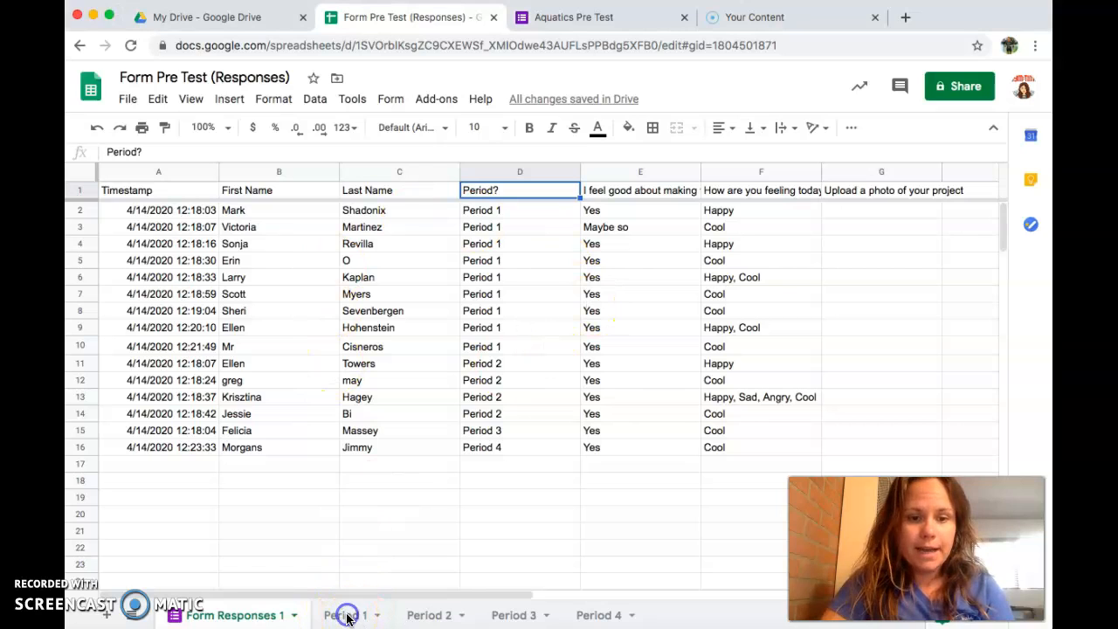
left_click(108, 618)
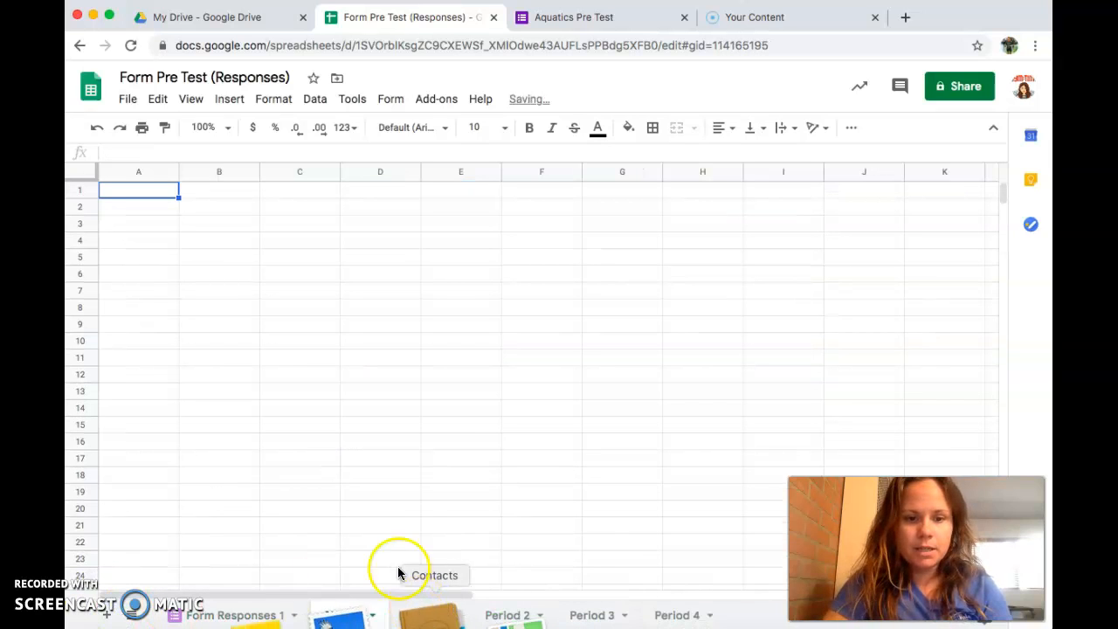
double_click(343, 616)
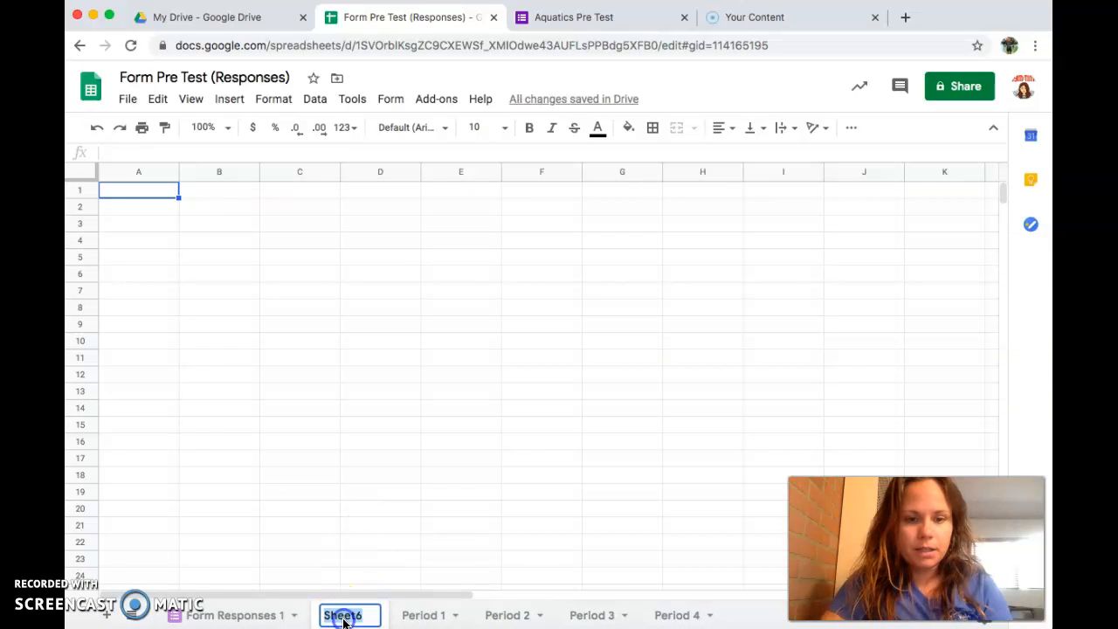
type("NEW TAB")
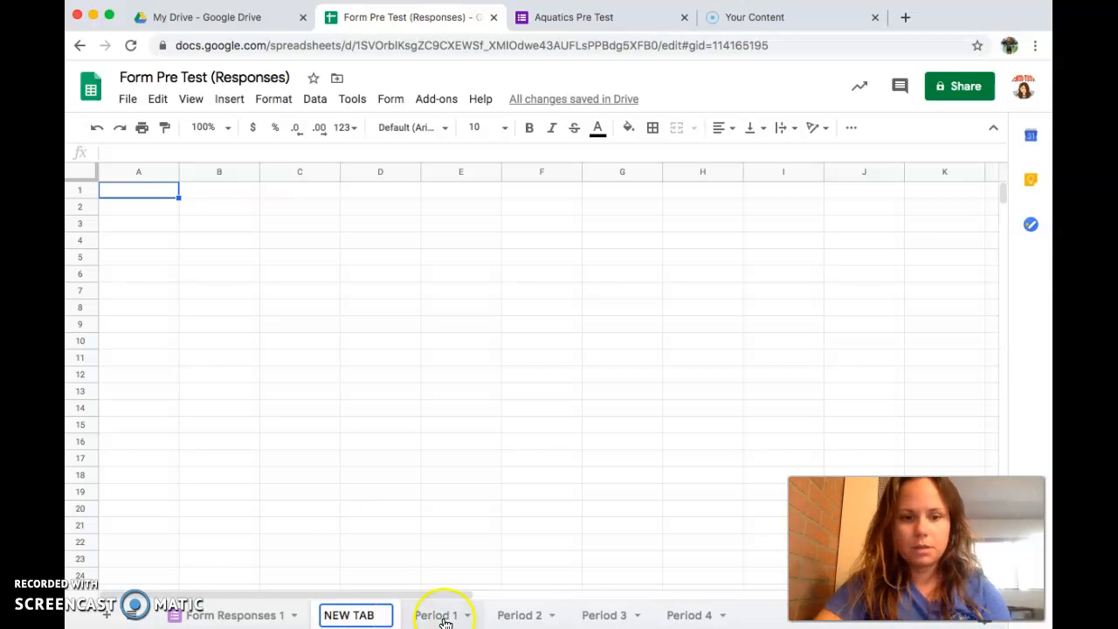
left_click(761, 616)
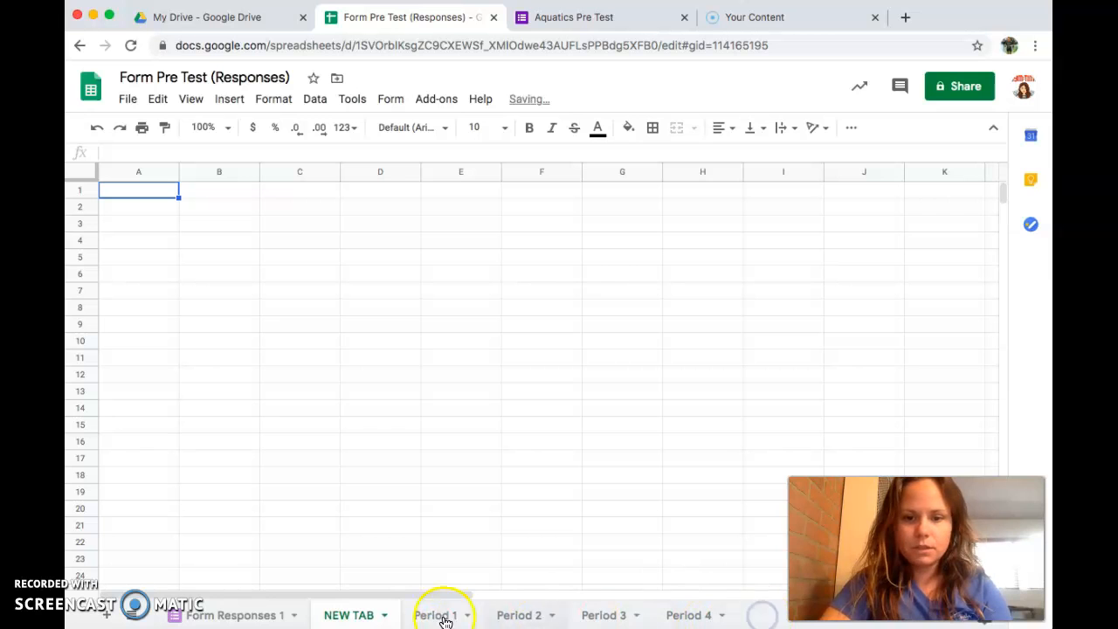
left_click(245, 616)
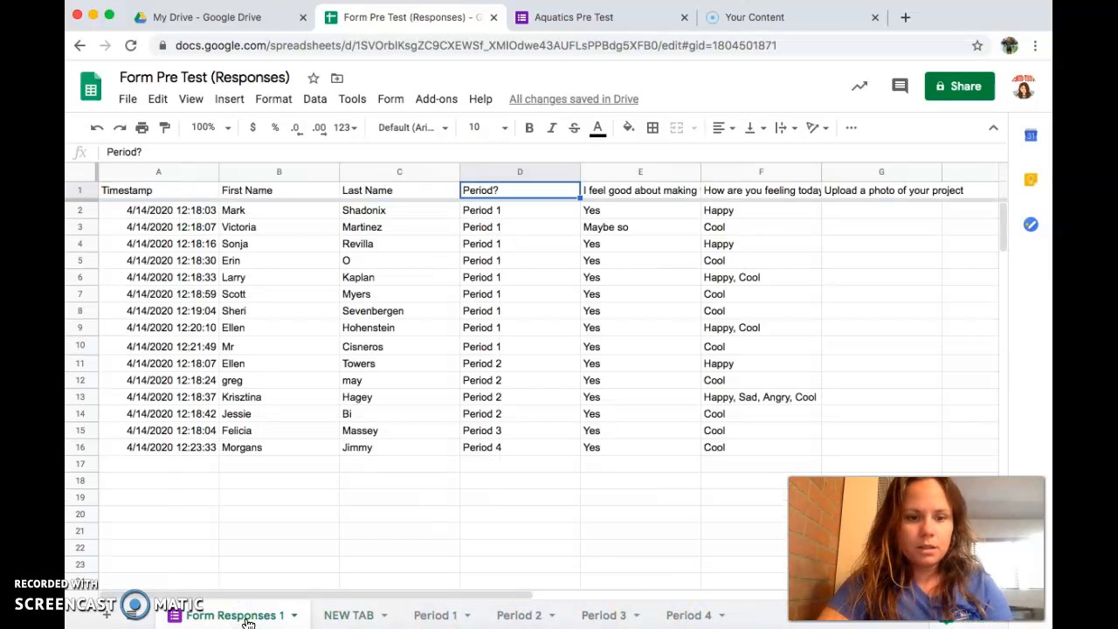
Step: Create a new filter view, Filter 3, over A1:G16 via Data > Filter views
left_click(317, 101)
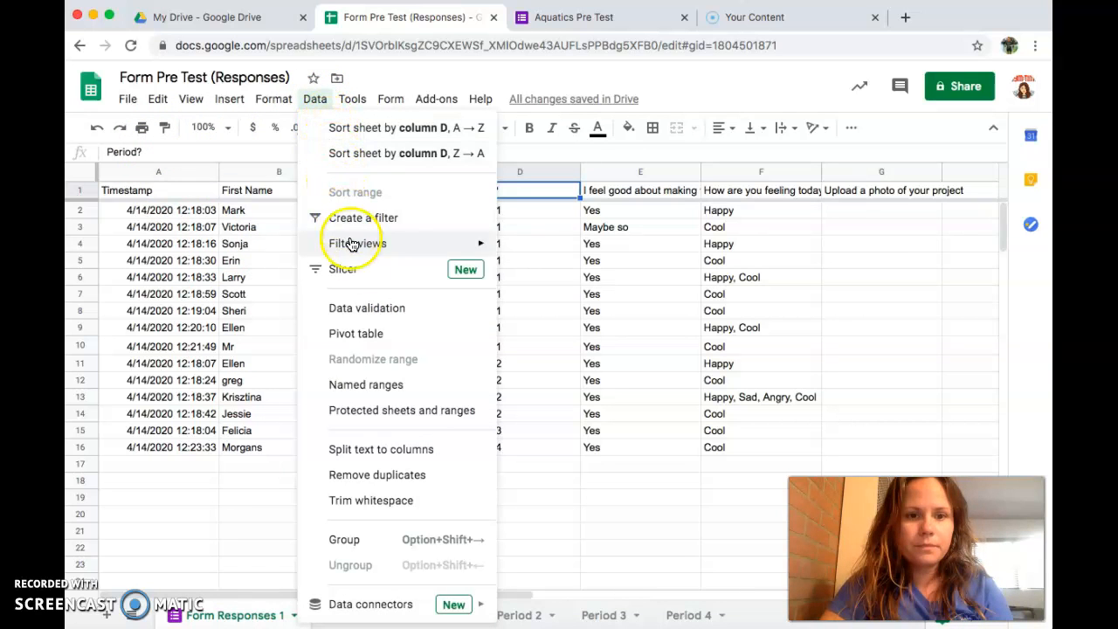
mouse_move(442, 254)
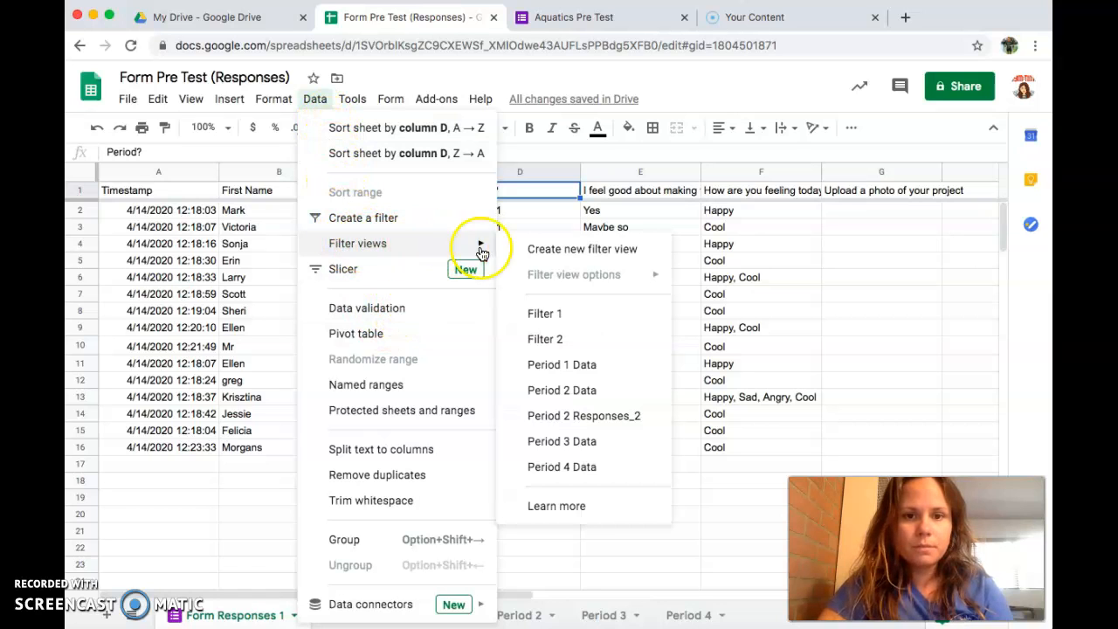
left_click(576, 250)
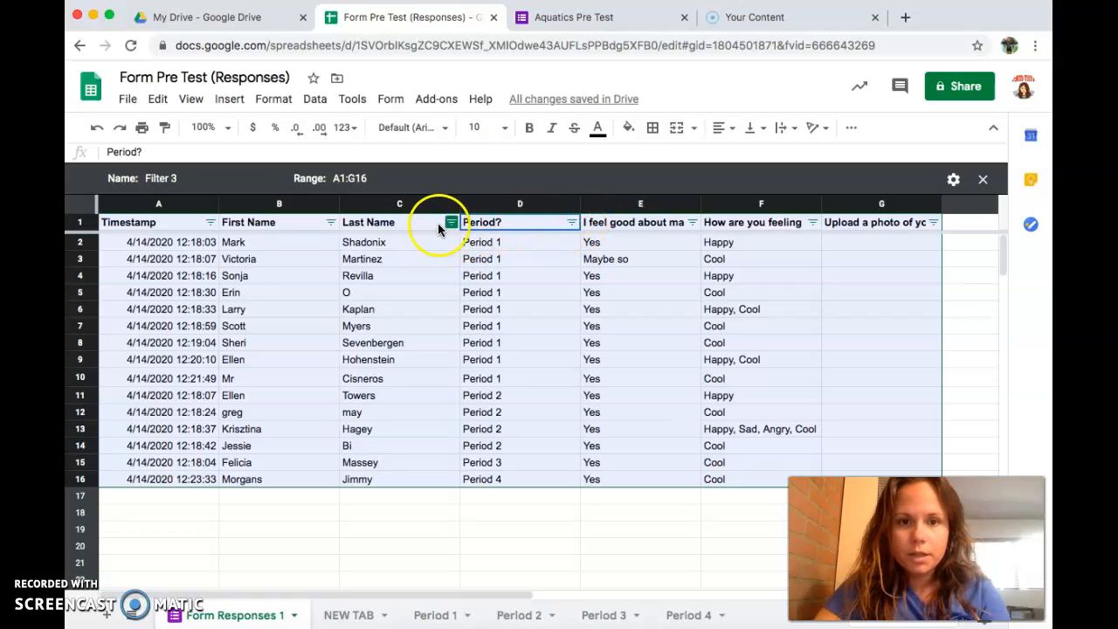
Step: Filter the Period? column to Period 2 only by unchecking Periods 1, 3 and 4
left_click(571, 224)
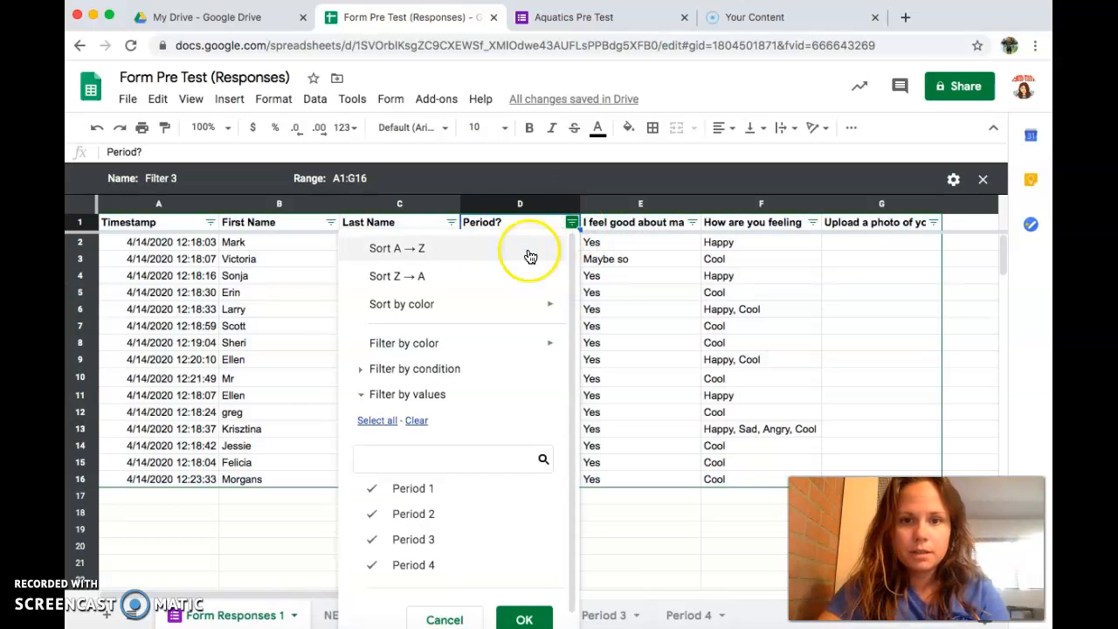
scroll(474, 379, "down", 1)
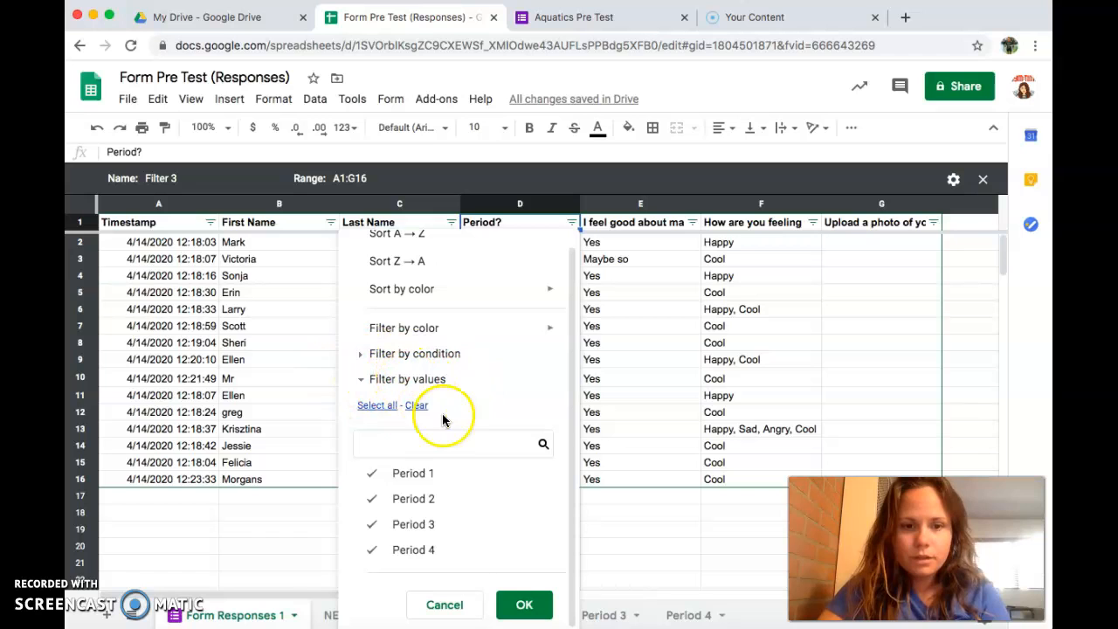
left_click(373, 474)
left_click(373, 529)
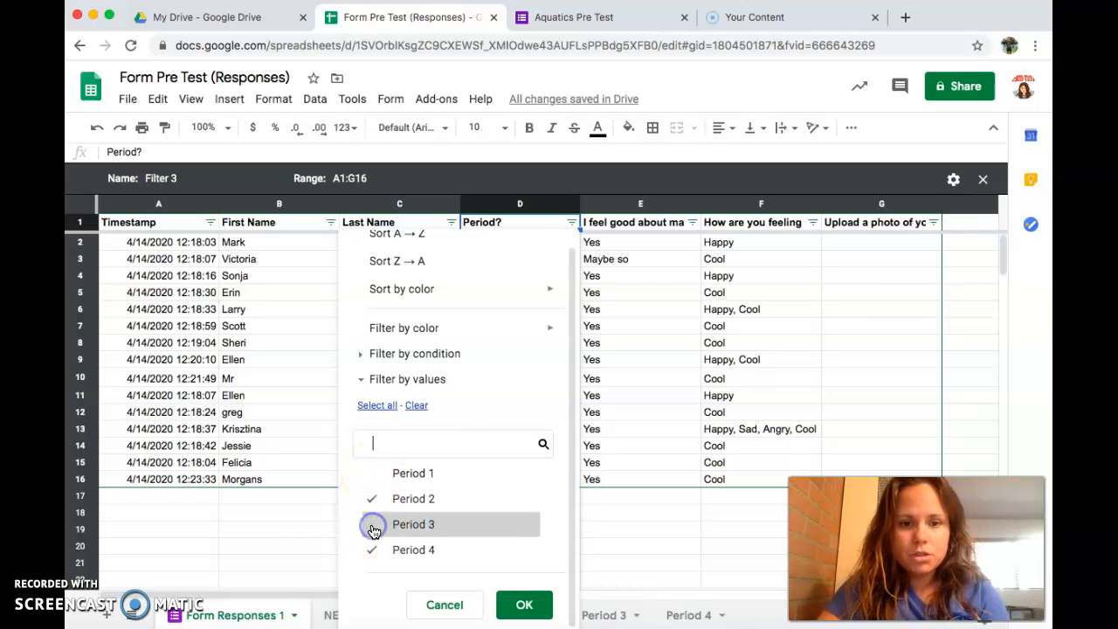
left_click(375, 554)
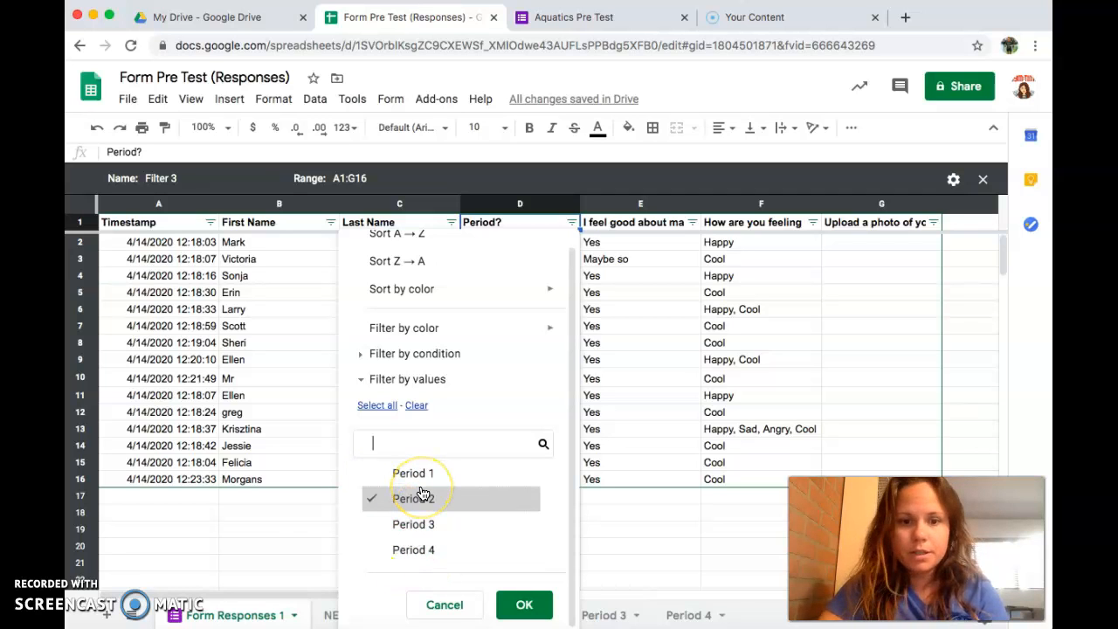
left_click(528, 606)
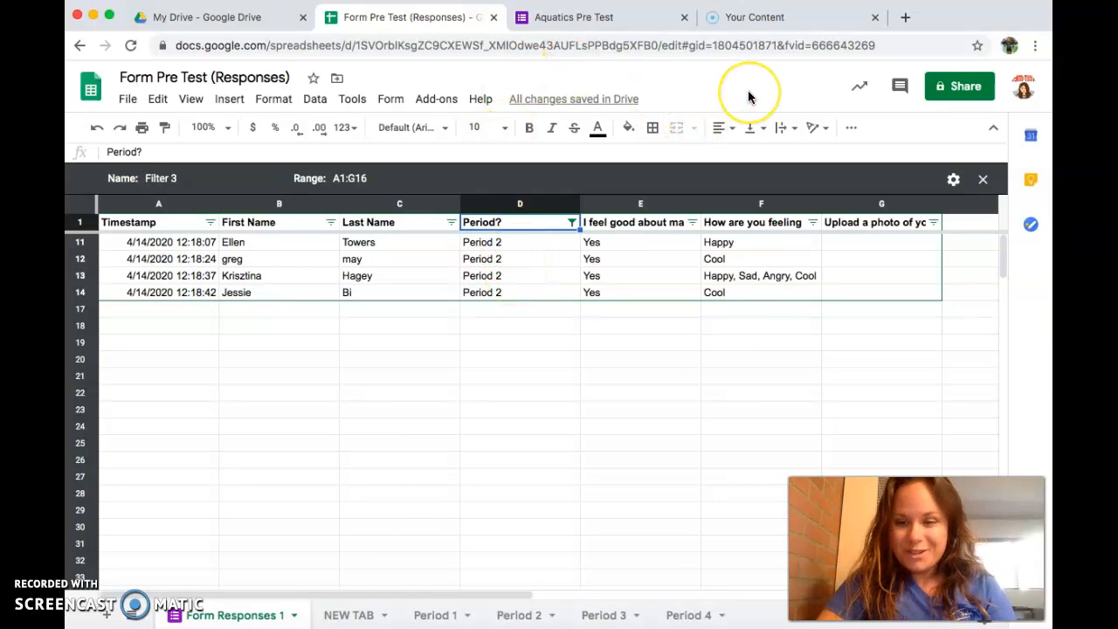
Step: Copy the Filter 3 view's URL from the address bar and go to NEW TAB
left_click(891, 45)
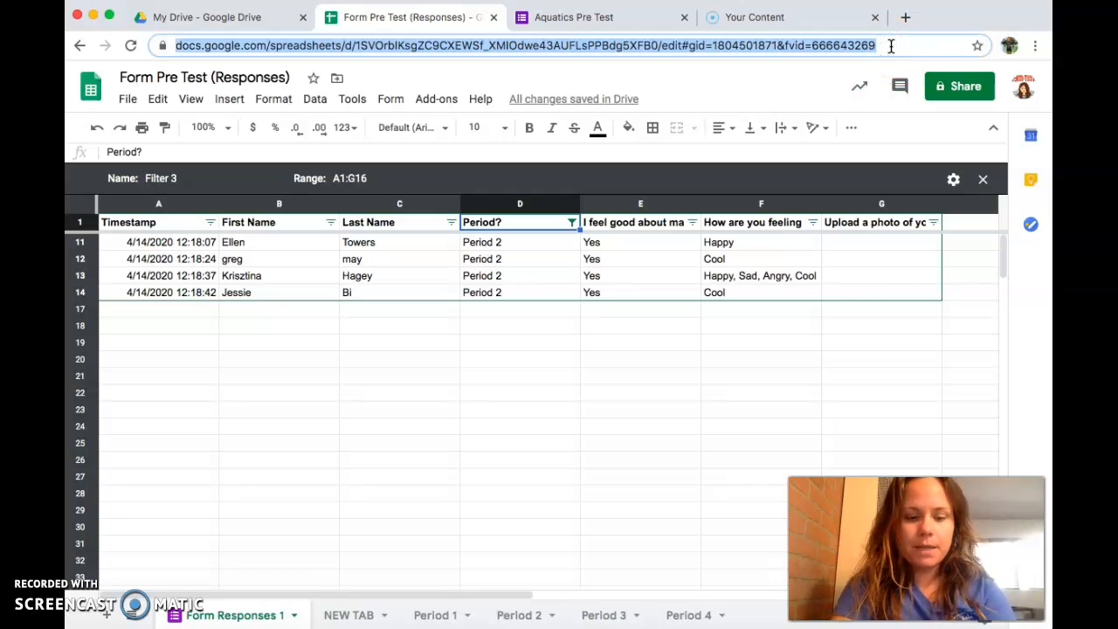
right_click(836, 50)
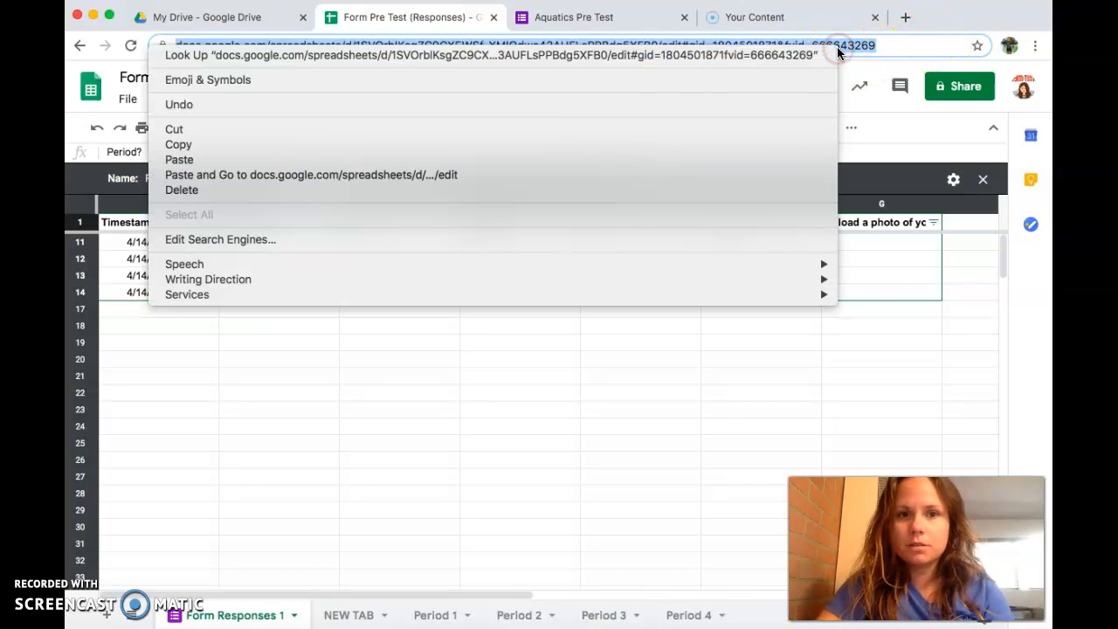
left_click(288, 152)
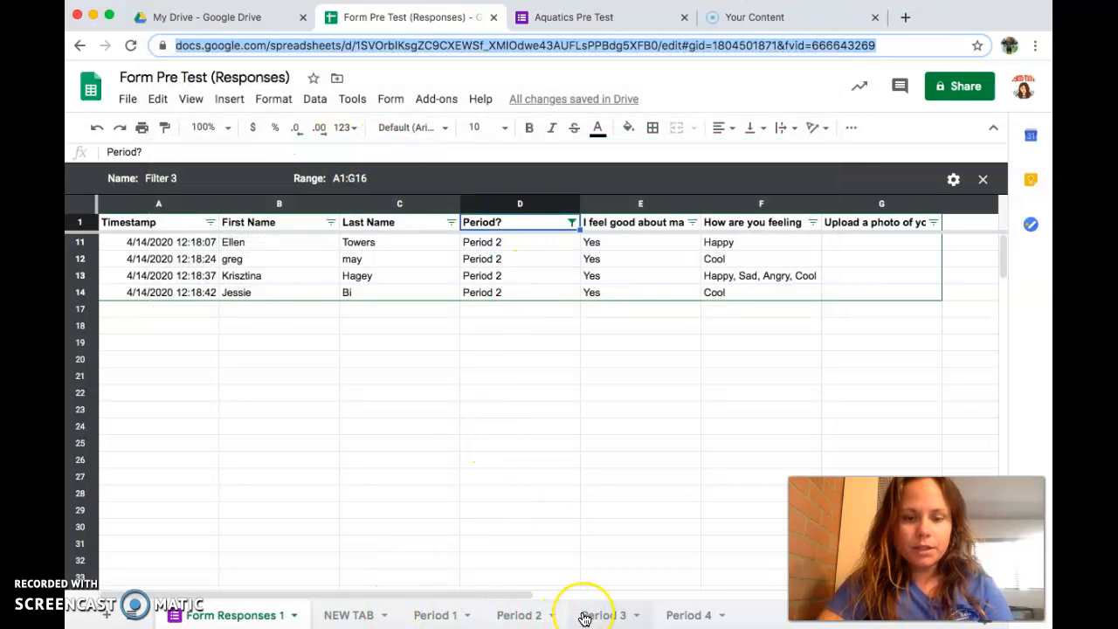
left_click(360, 615)
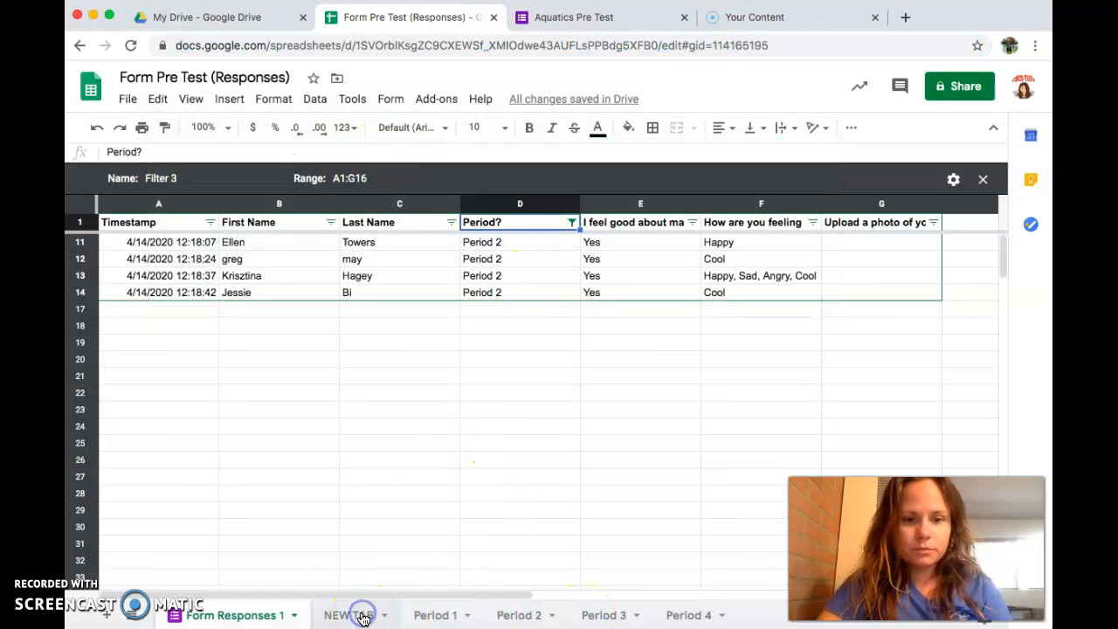
Step: Rename NEW TAB to Period 2_NEW after Period 2 is rejected as a duplicate name
double_click(363, 617)
type("Period 5")
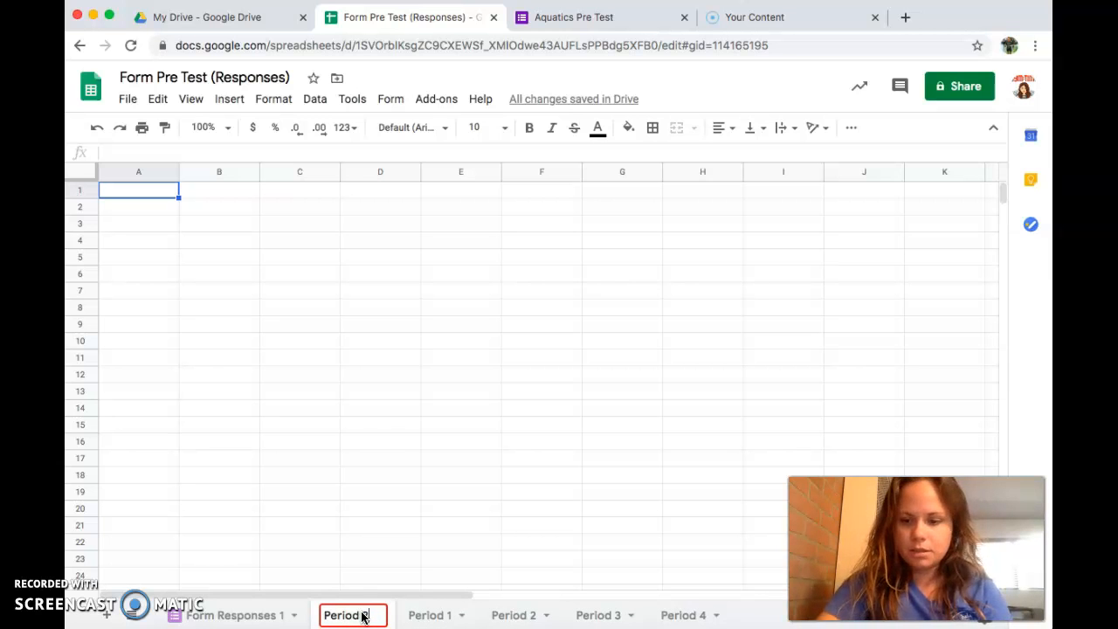
key("Return")
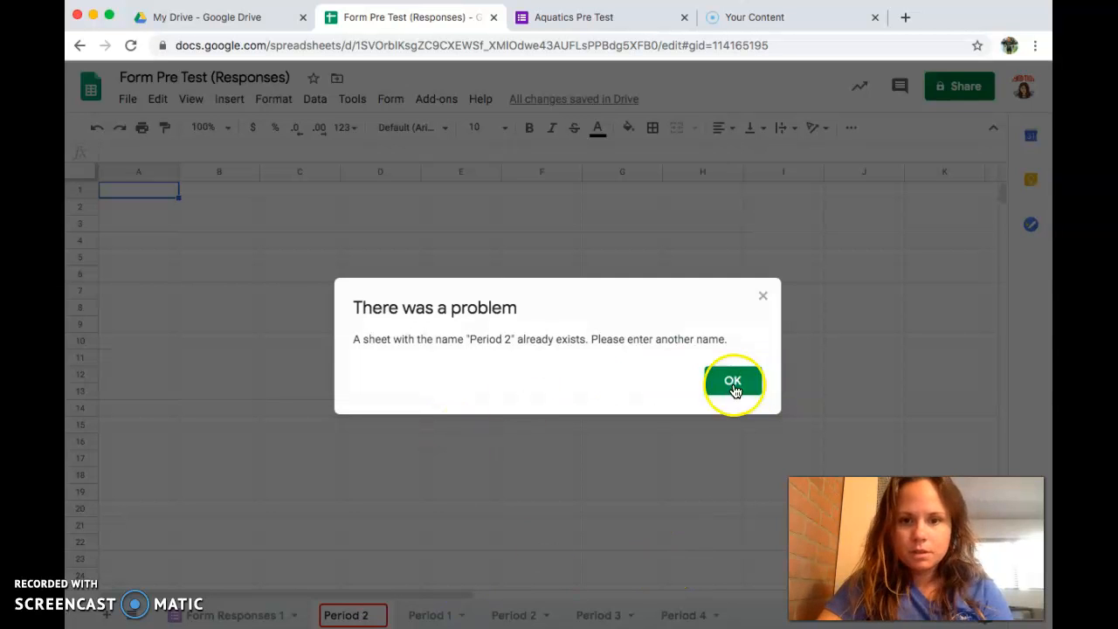
left_click(732, 381)
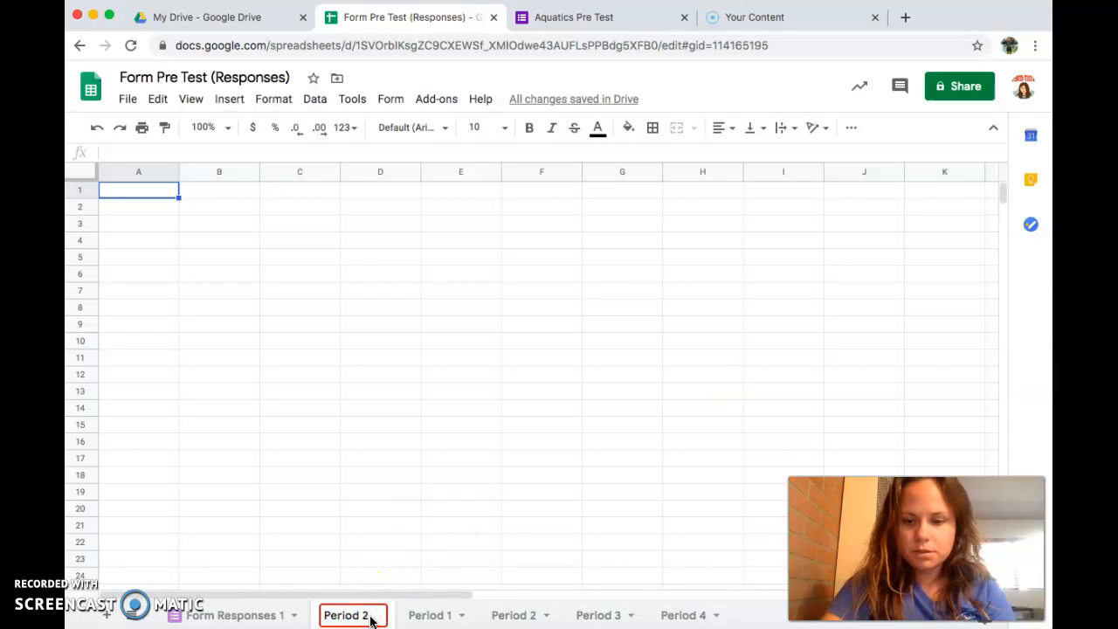
type("2_")
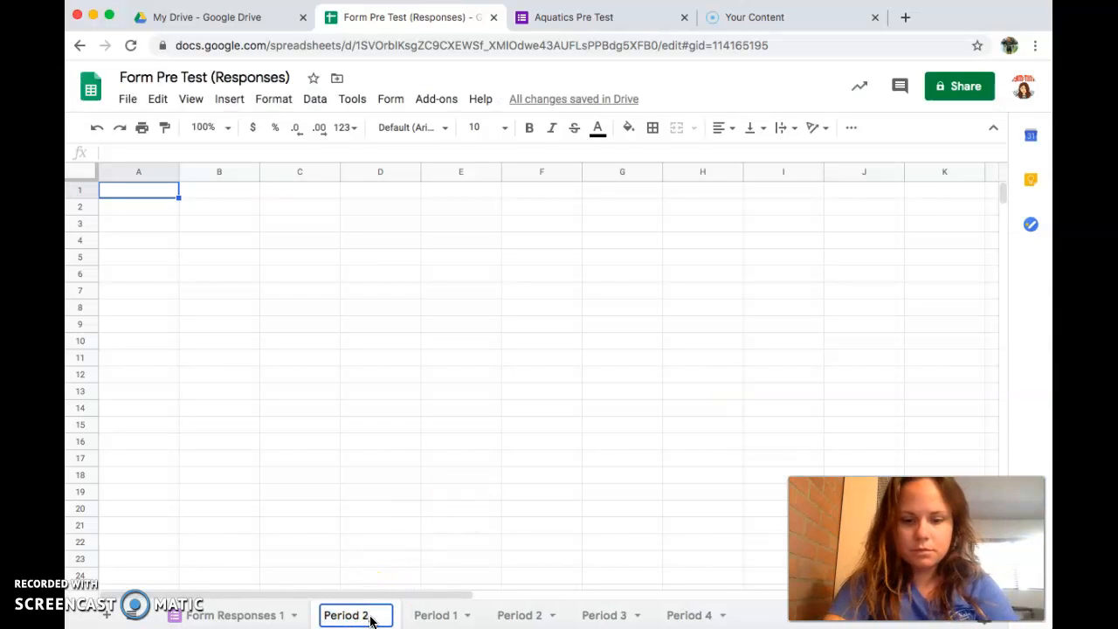
type("NEW")
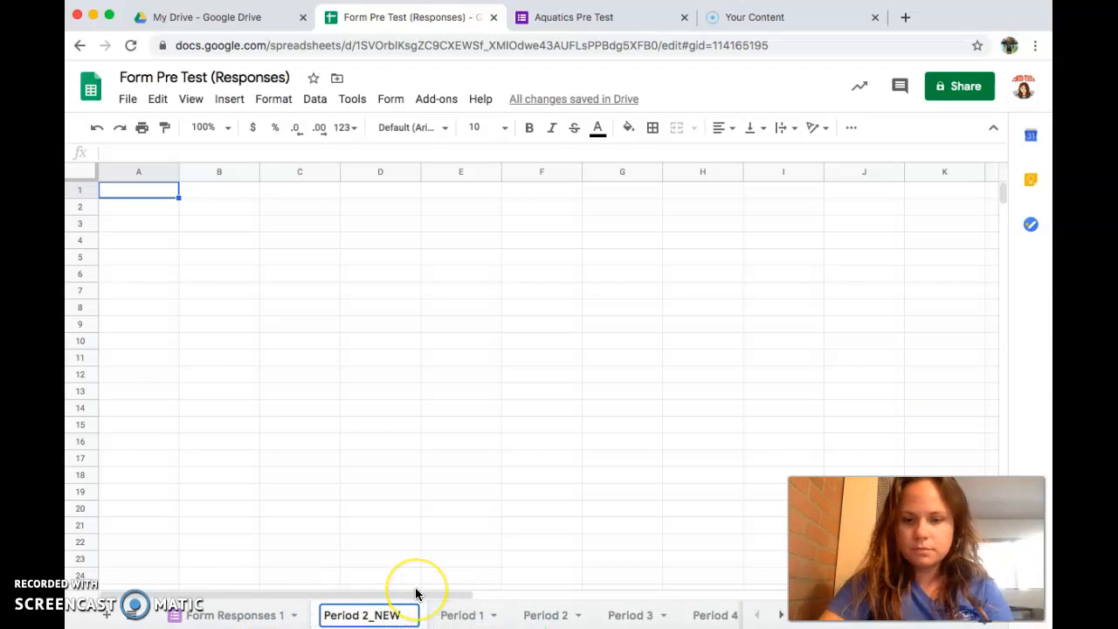
key("Return")
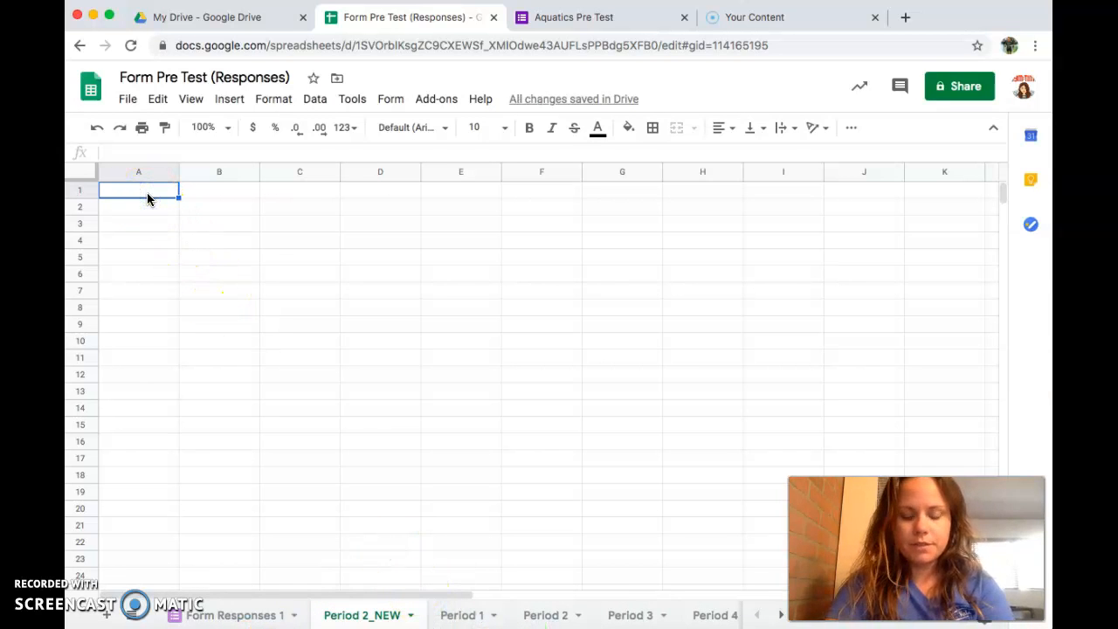
Step: Enter a HYPERLINK formula with the pasted Filter 3 URL in A1 and check its link preview
type("HYPER")
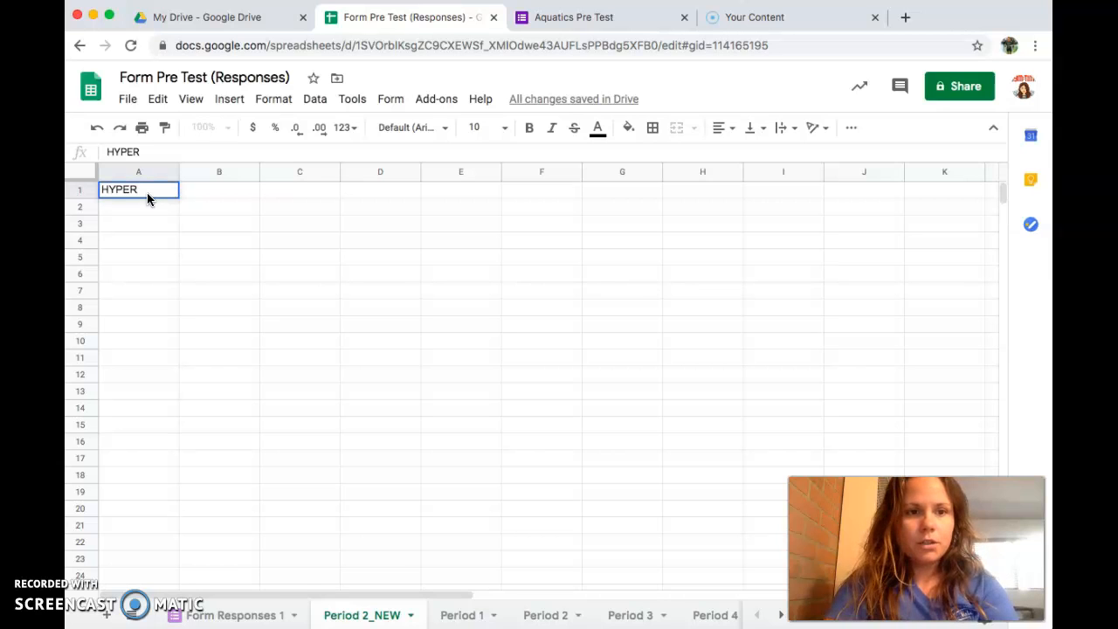
type("LINK")
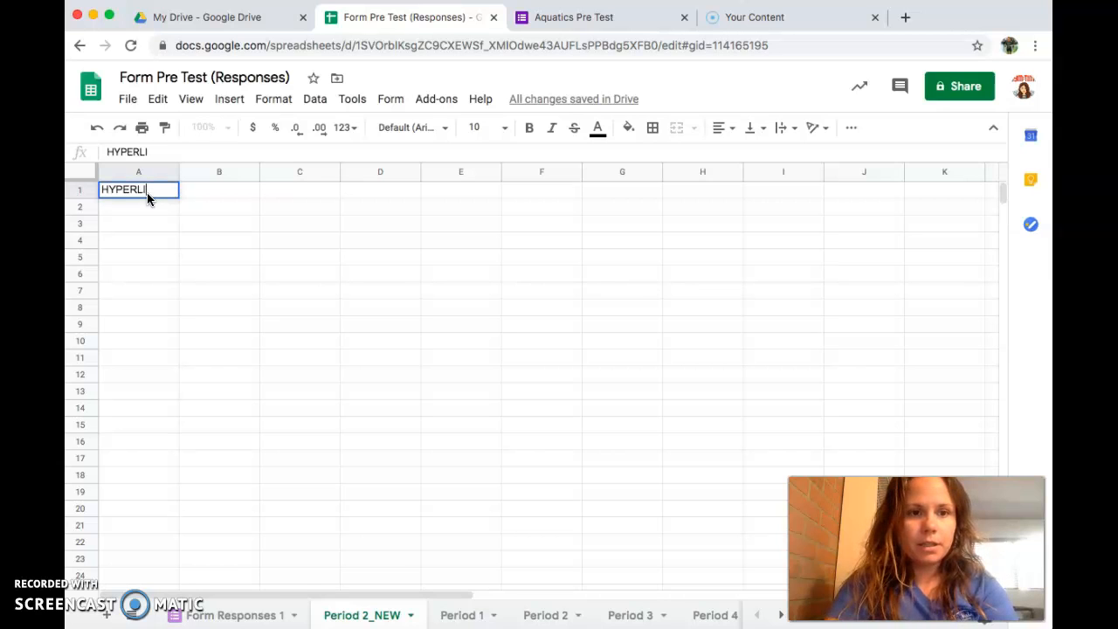
key("BackSpace")
key("BackSpace")
key("BackSpace")
key("BackSpace")
key("BackSpace")
key("BackSpace")
key("BackSpace")
key("BackSpace")
key("BackSpace")
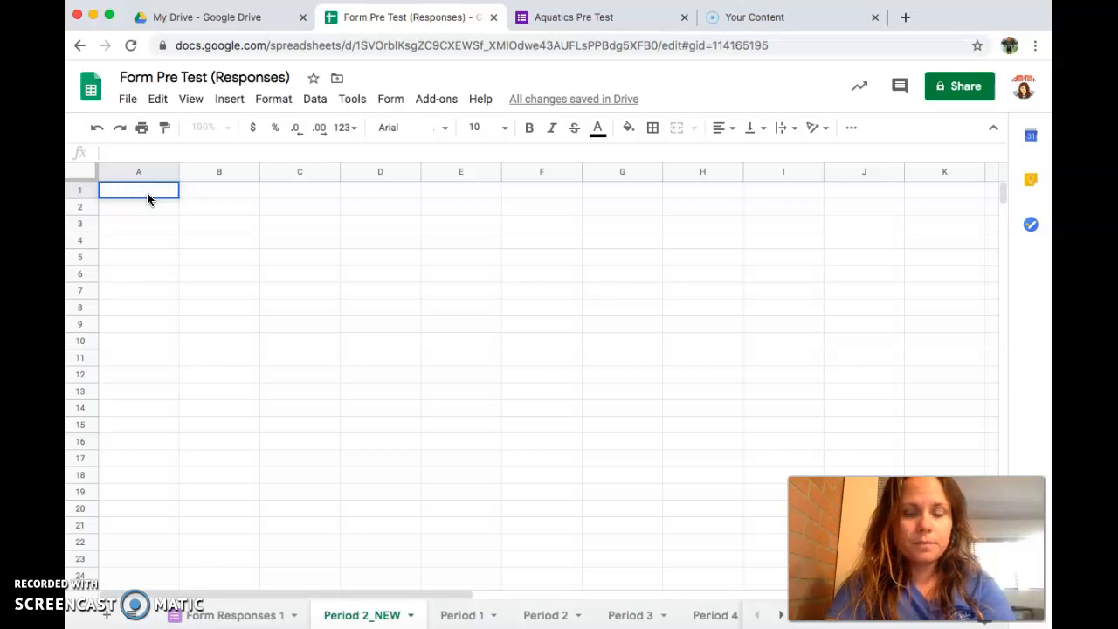
type("=HY")
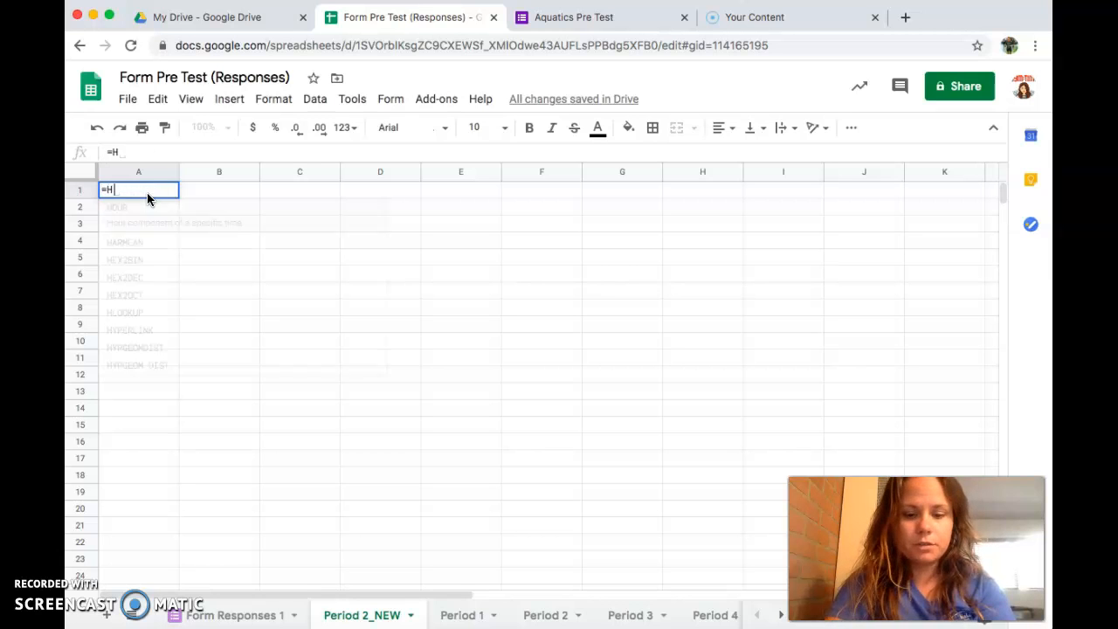
key("BackSpace")
key("BackSpace")
key("BackSpace")
type("=")
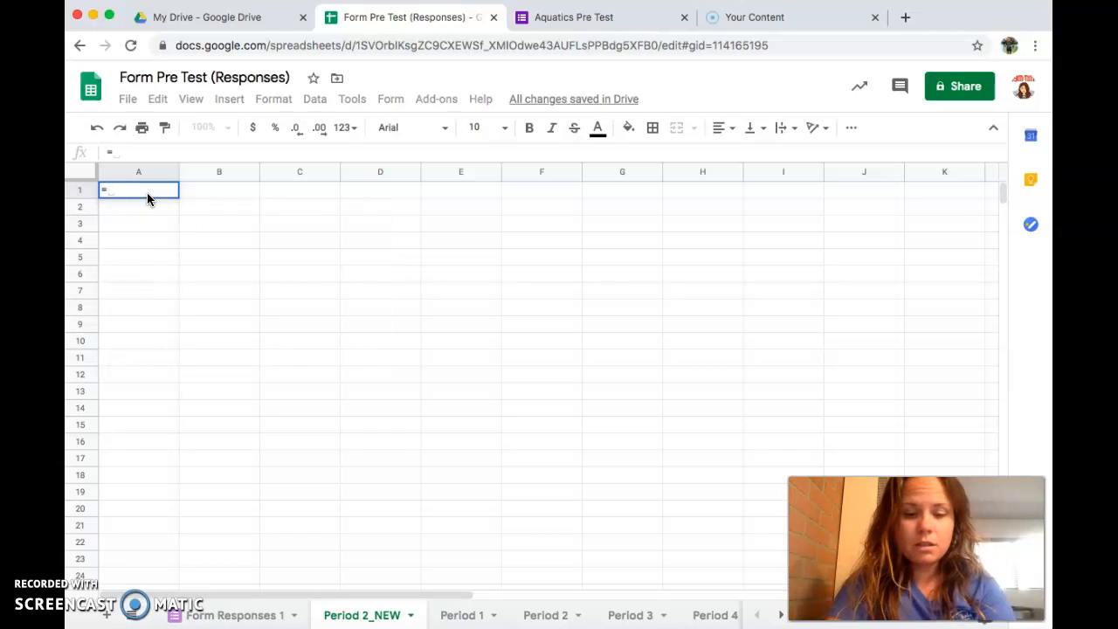
type("HYPER")
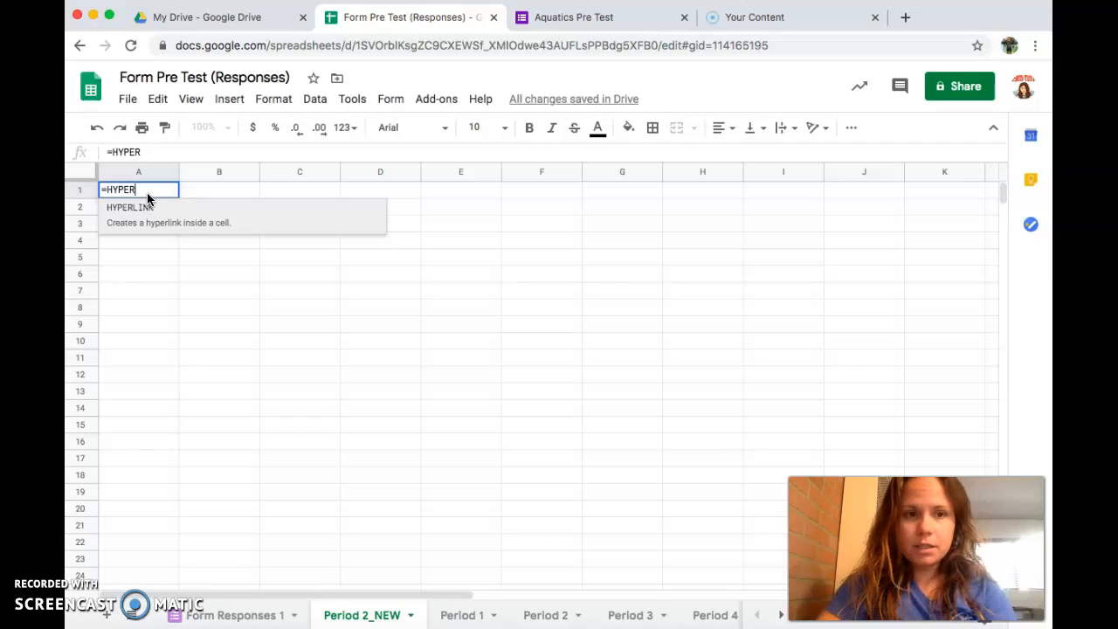
left_click(145, 210)
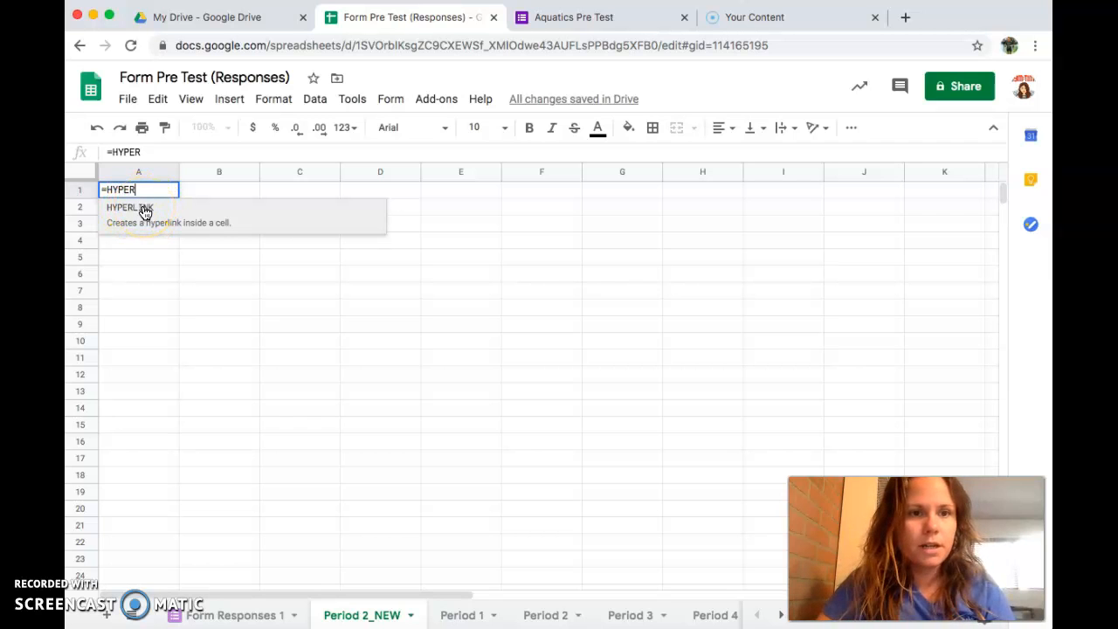
left_click(144, 210)
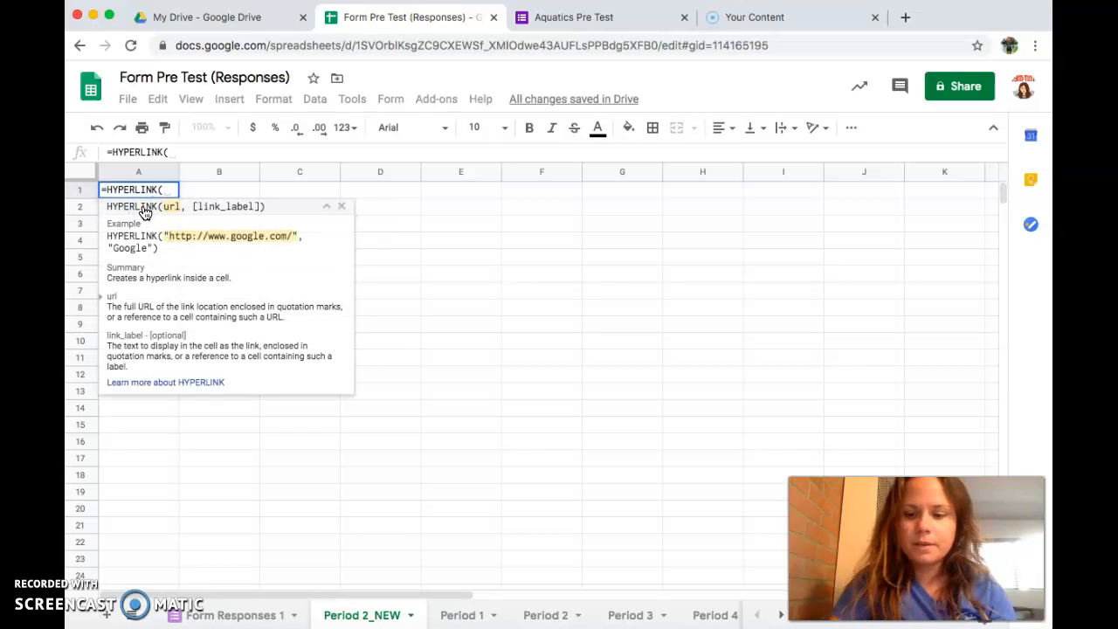
type("\"")
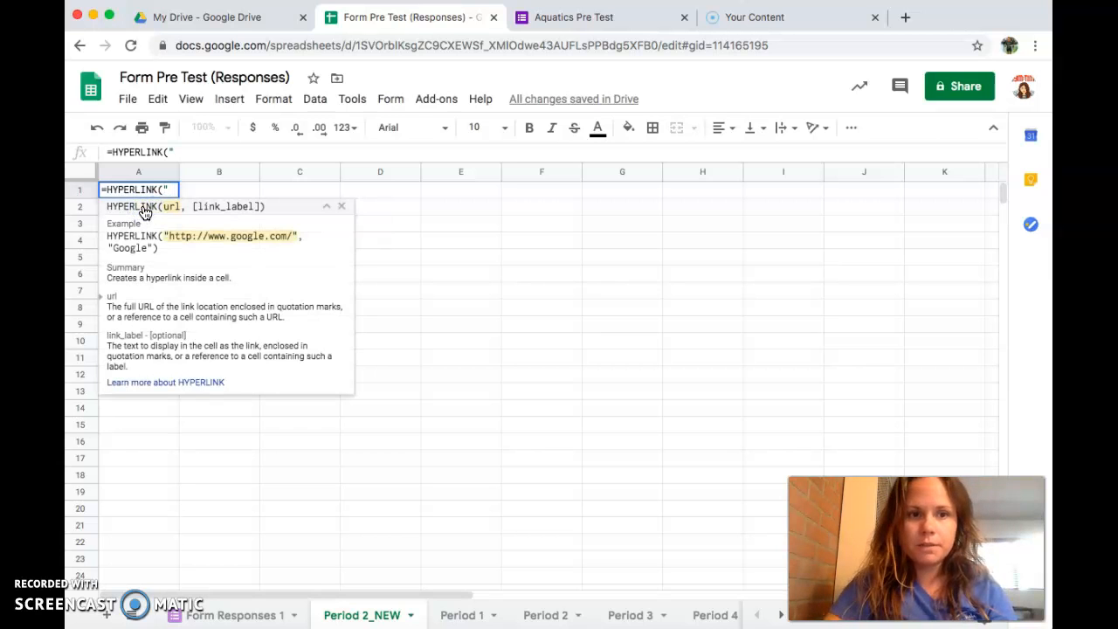
key("super+v")
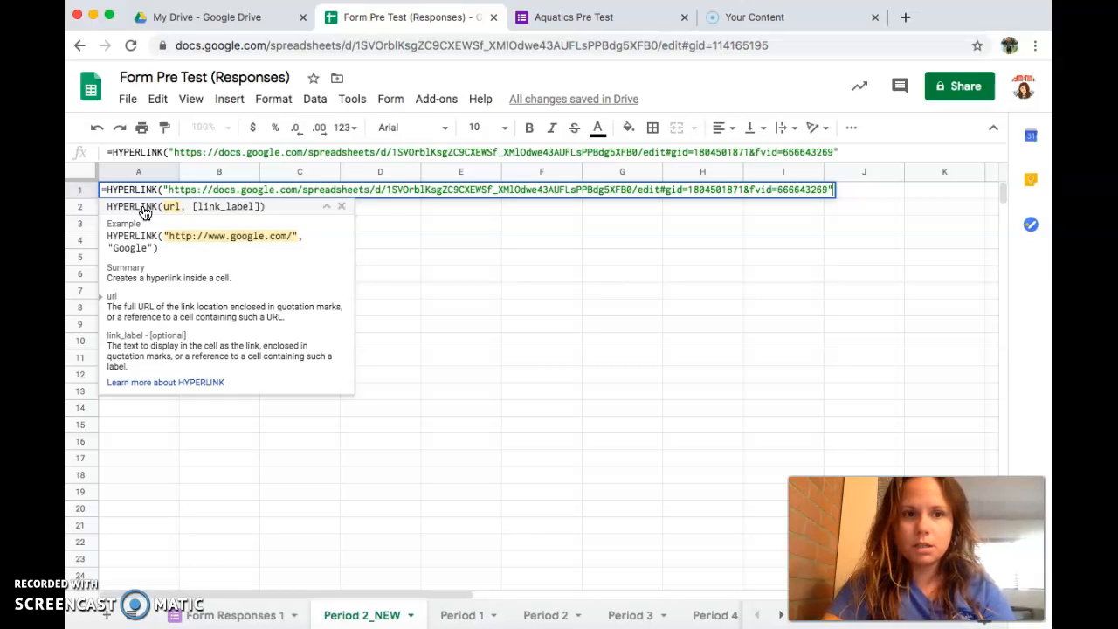
key("Return")
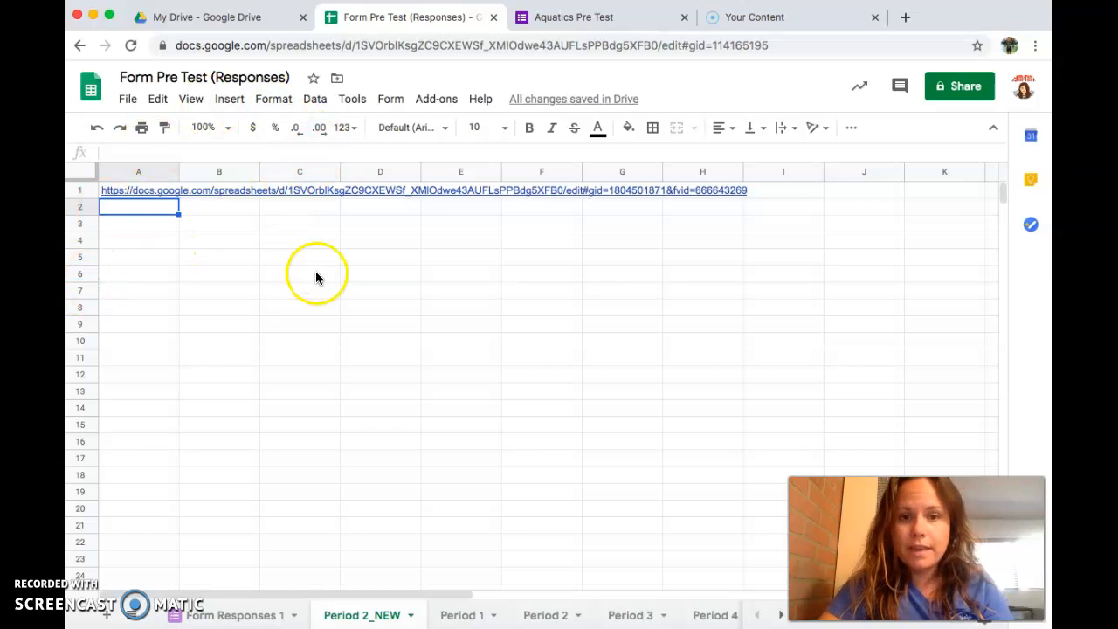
left_click(325, 190)
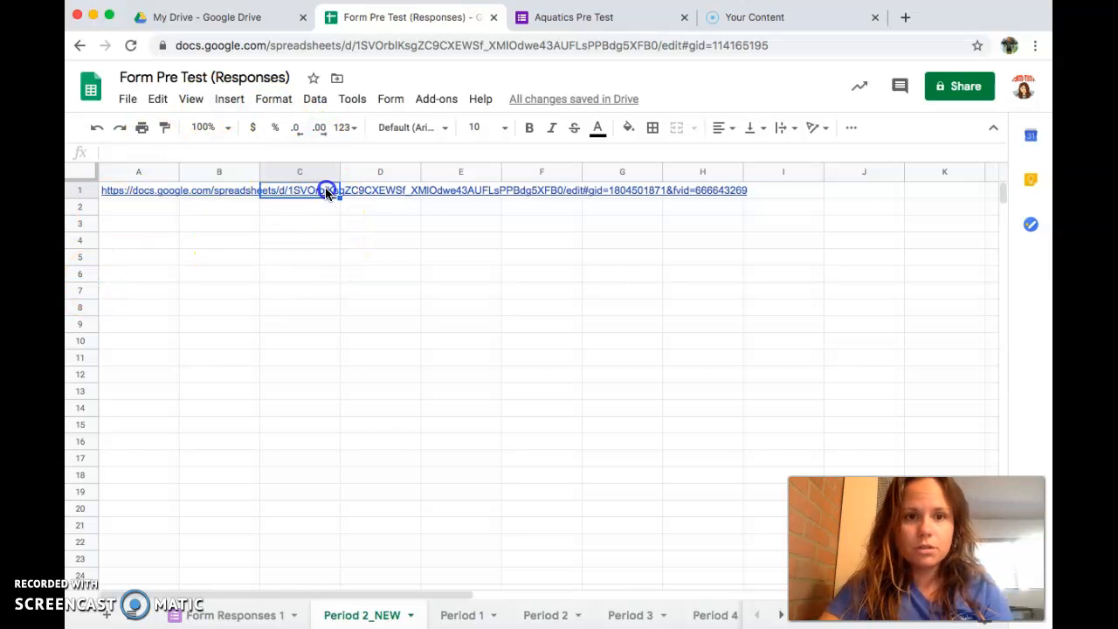
left_click(138, 193)
Step: Follow A1's link into the Period 2 filter view, then close Filter 3 to show all responses
left_click(149, 213)
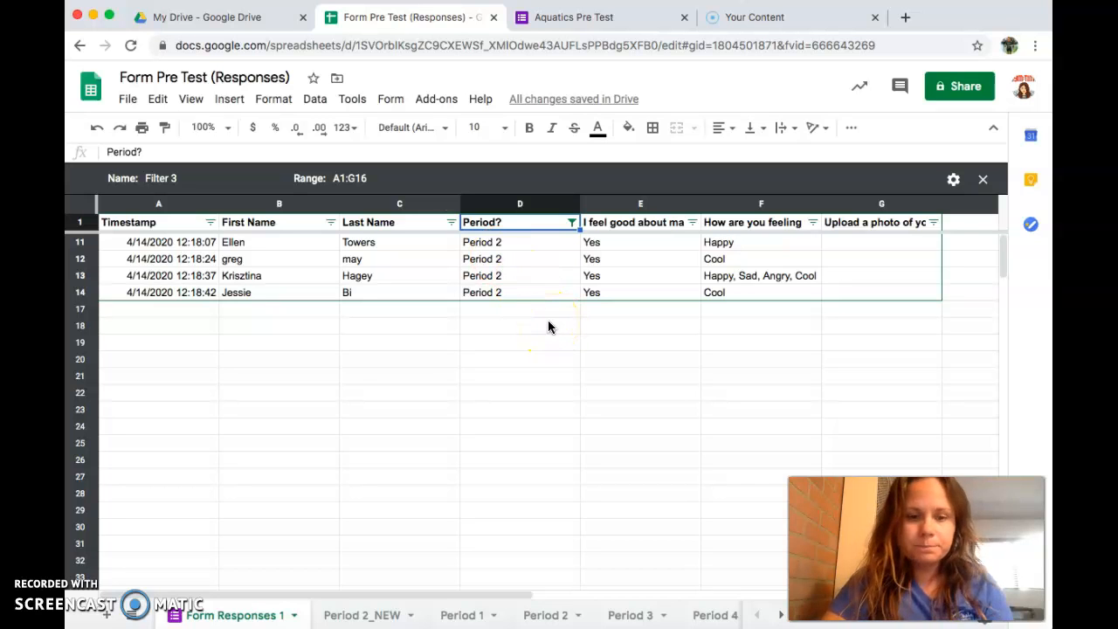
left_click(102, 589)
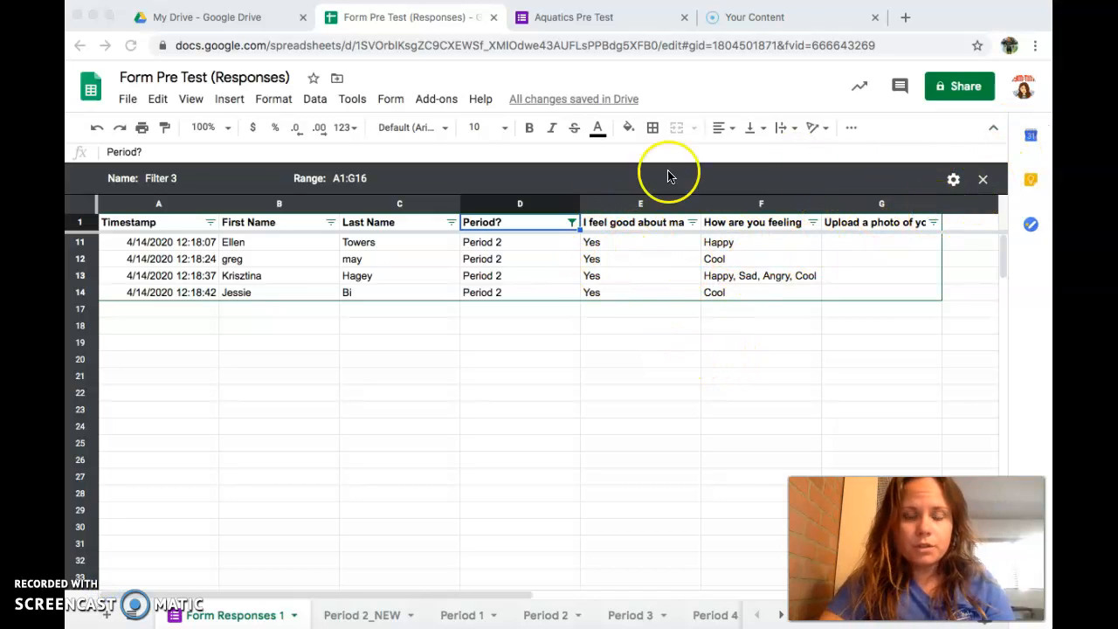
left_click(983, 182)
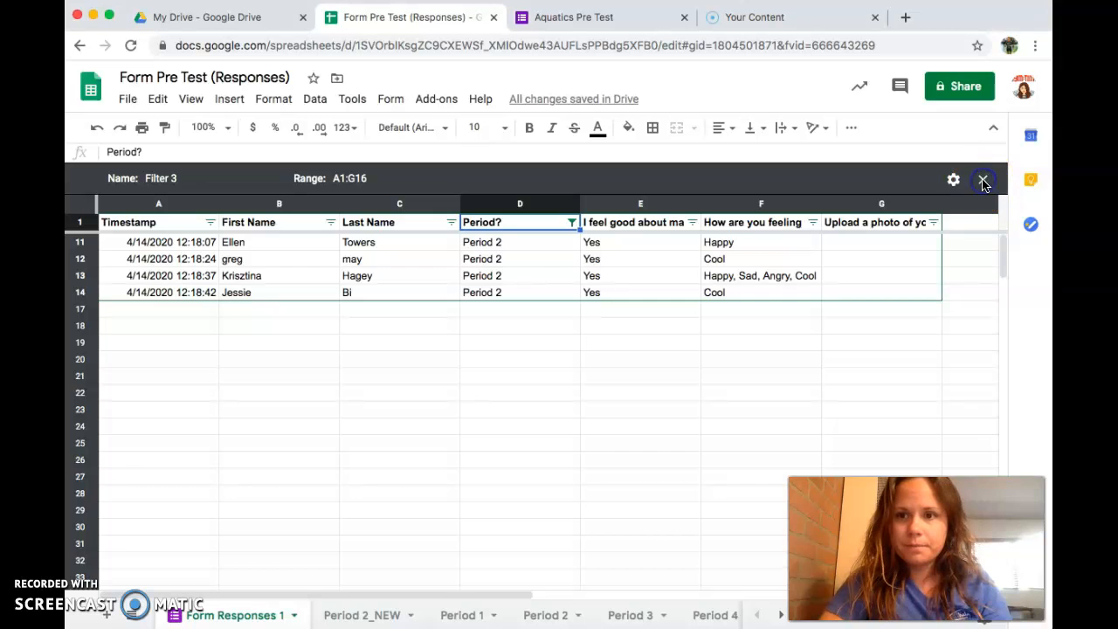
left_click(983, 182)
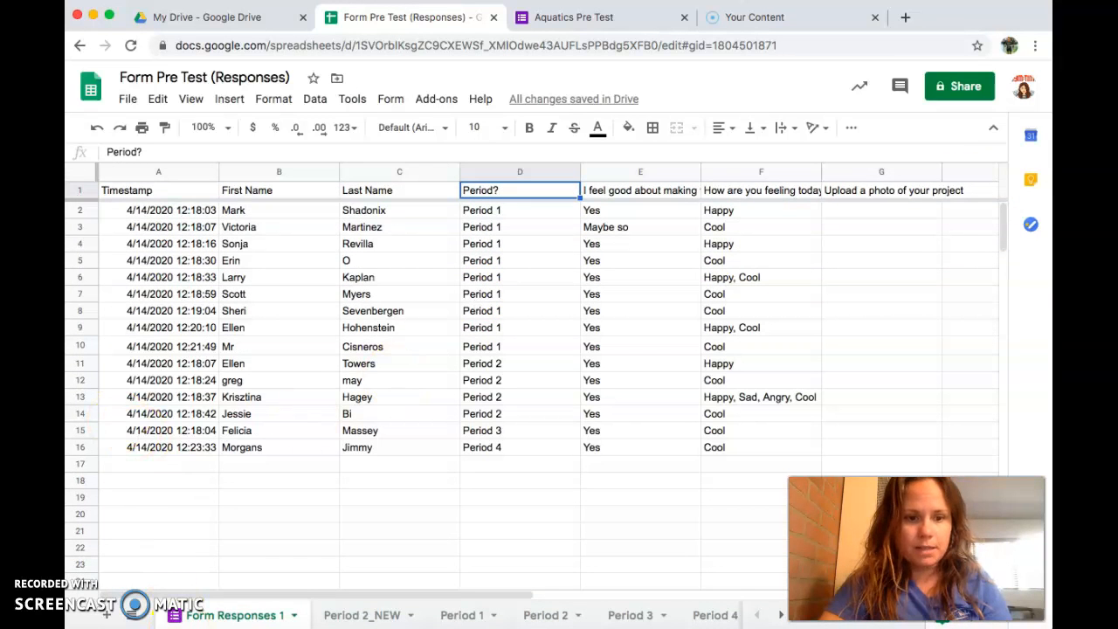
left_click(256, 466)
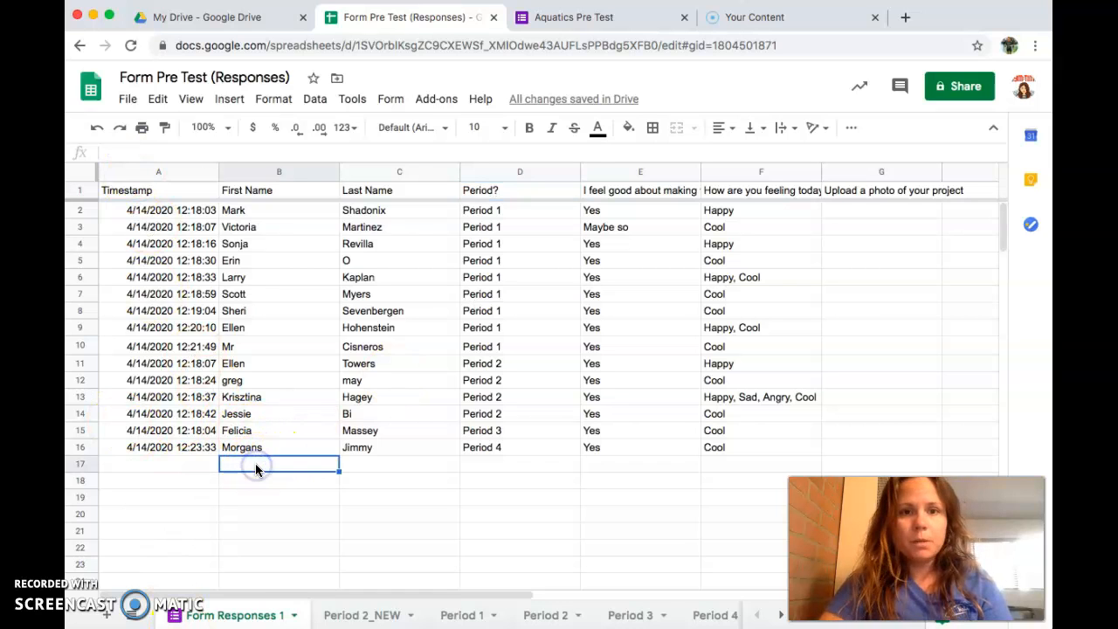
left_click(606, 28)
Step: Fill in the student's first and last name on the Aquatics Pre Test form
left_click(363, 291)
key("Tab")
scroll(363, 291, "down", 3)
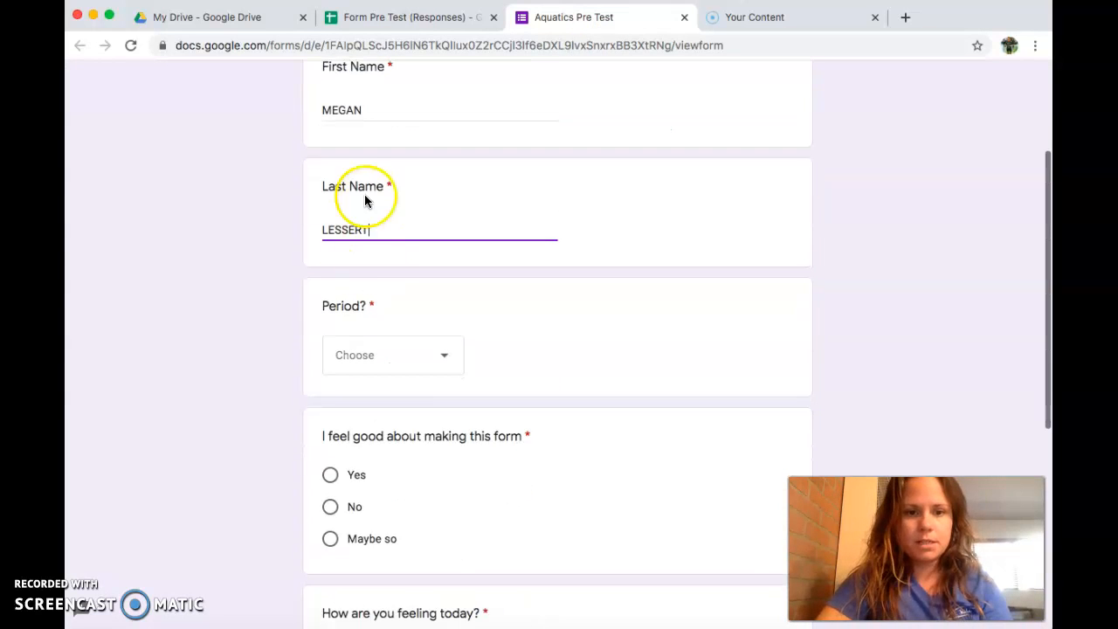
Step: Choose Period 2, answer Yes and Happy, and submit the test response
left_click(381, 373)
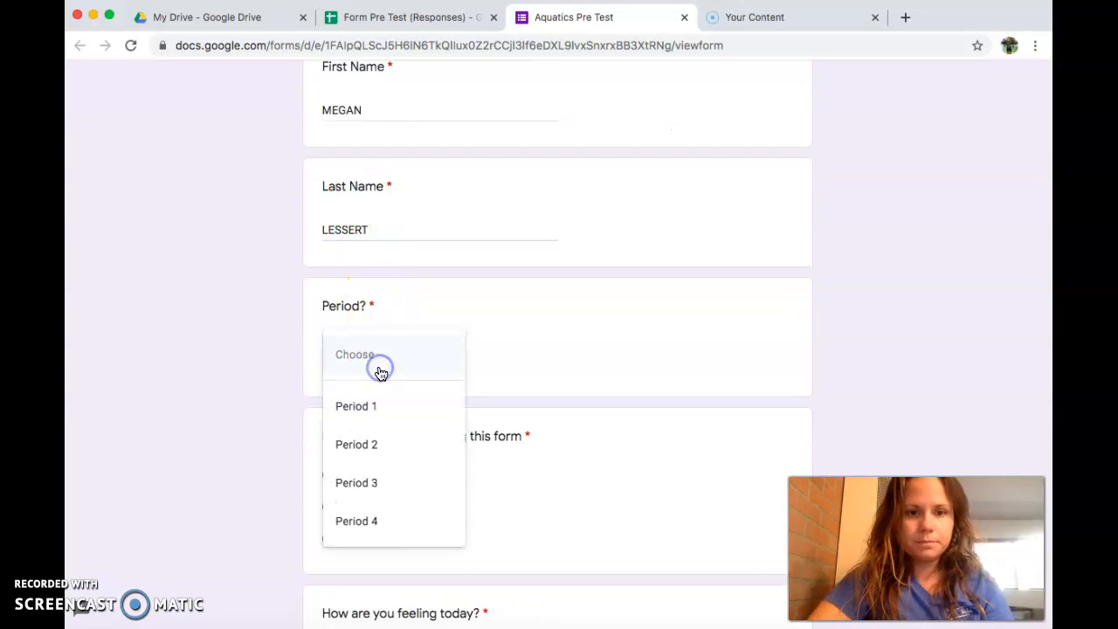
left_click(371, 445)
scroll(369, 449, "down", 2)
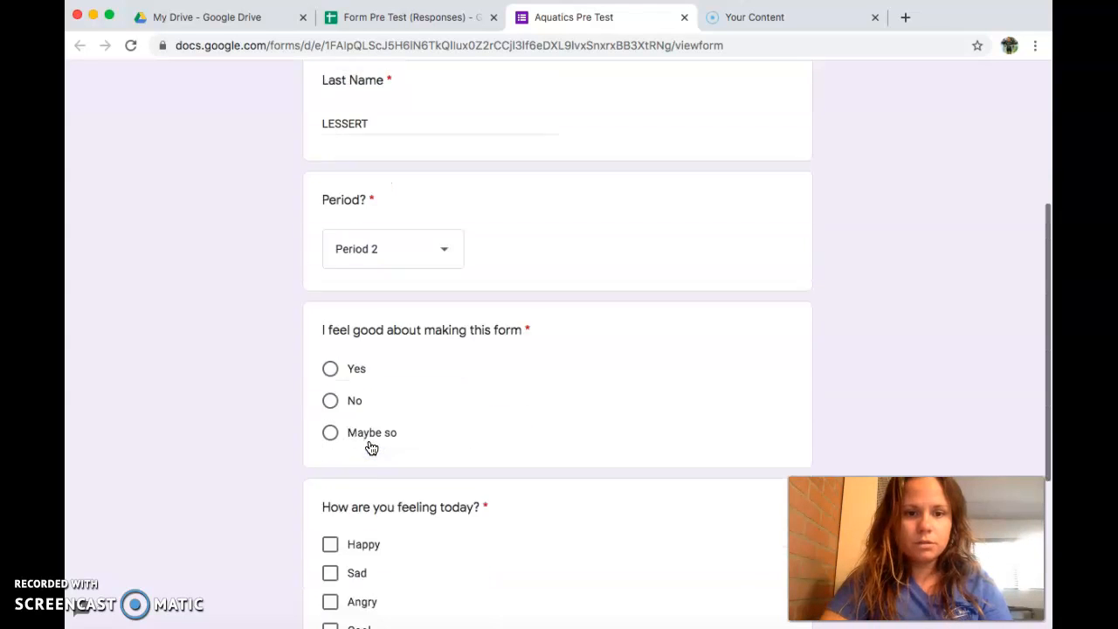
left_click(323, 349)
left_click(325, 347)
scroll(418, 404, "down", 2)
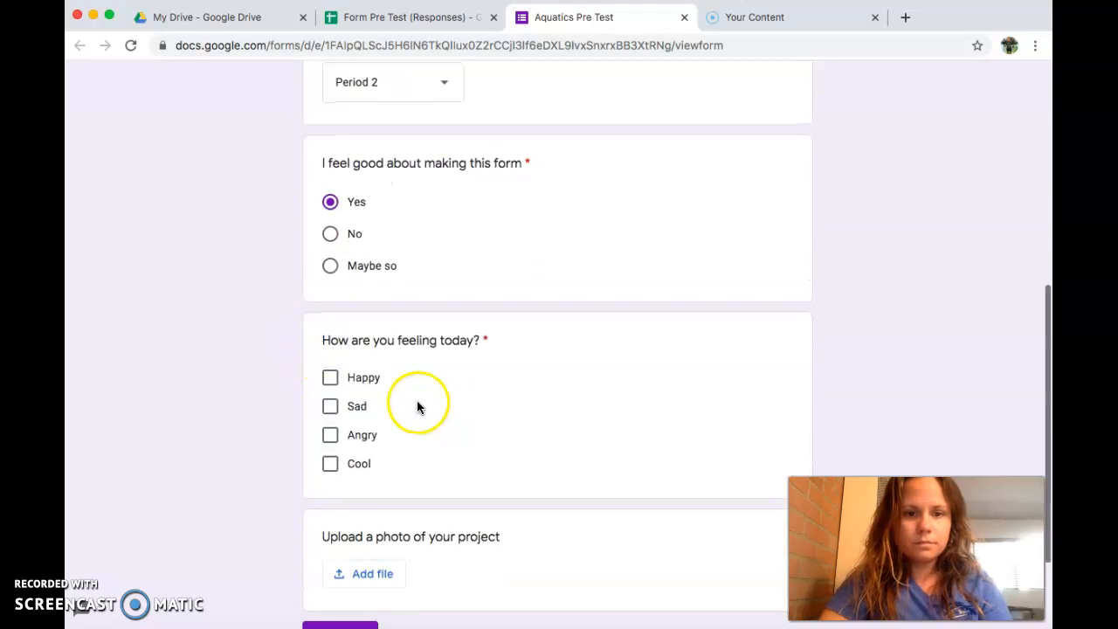
left_click(330, 379)
scroll(516, 533, "down", 2)
left_click(334, 503)
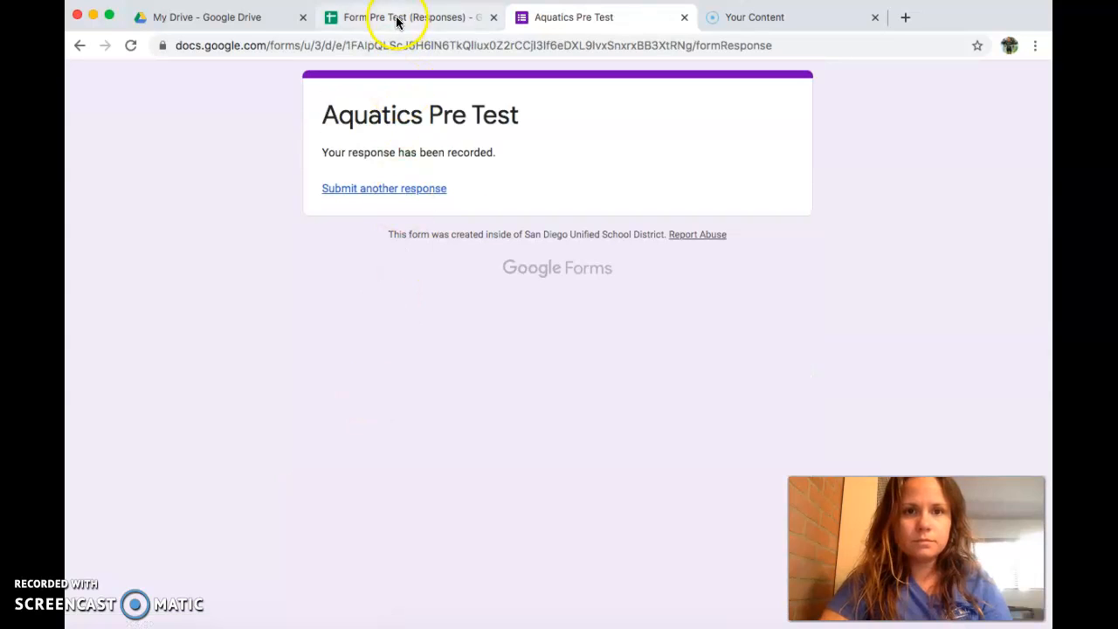
left_click(399, 19)
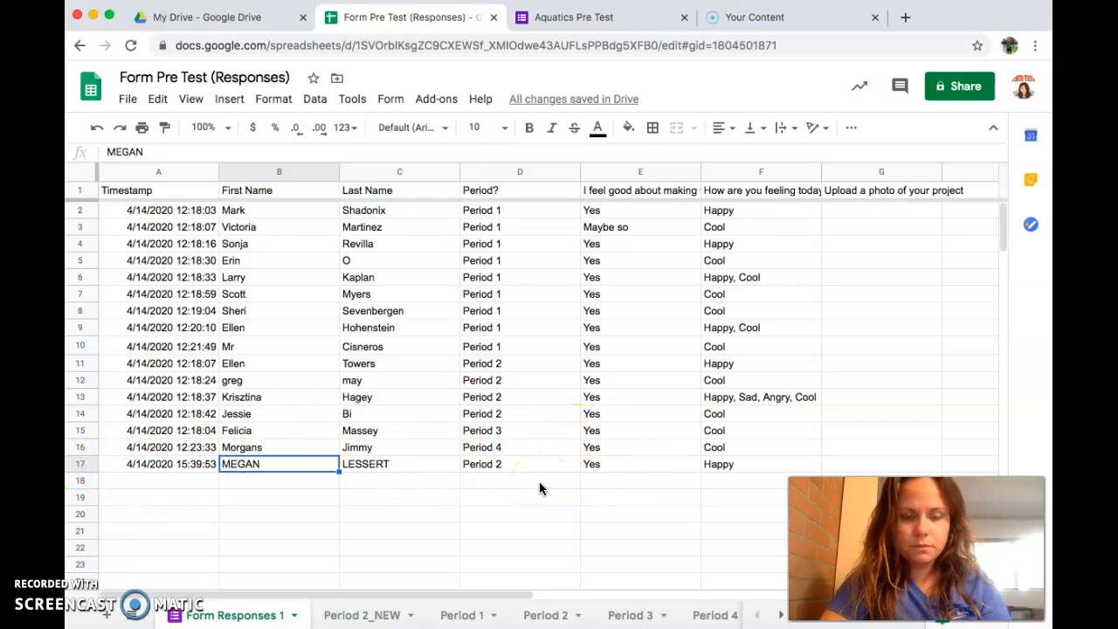
Step: Follow the A1 link on Period 2_NEW to the Period 2 filter view, then close it to show all responses
left_click(371, 617)
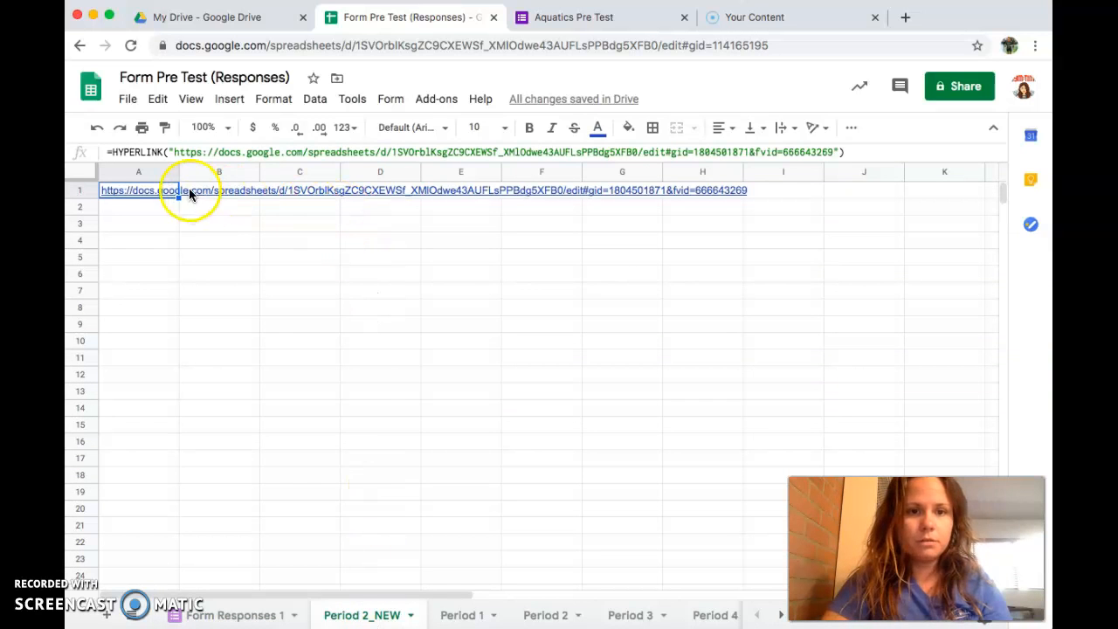
left_click(157, 191)
left_click(161, 211)
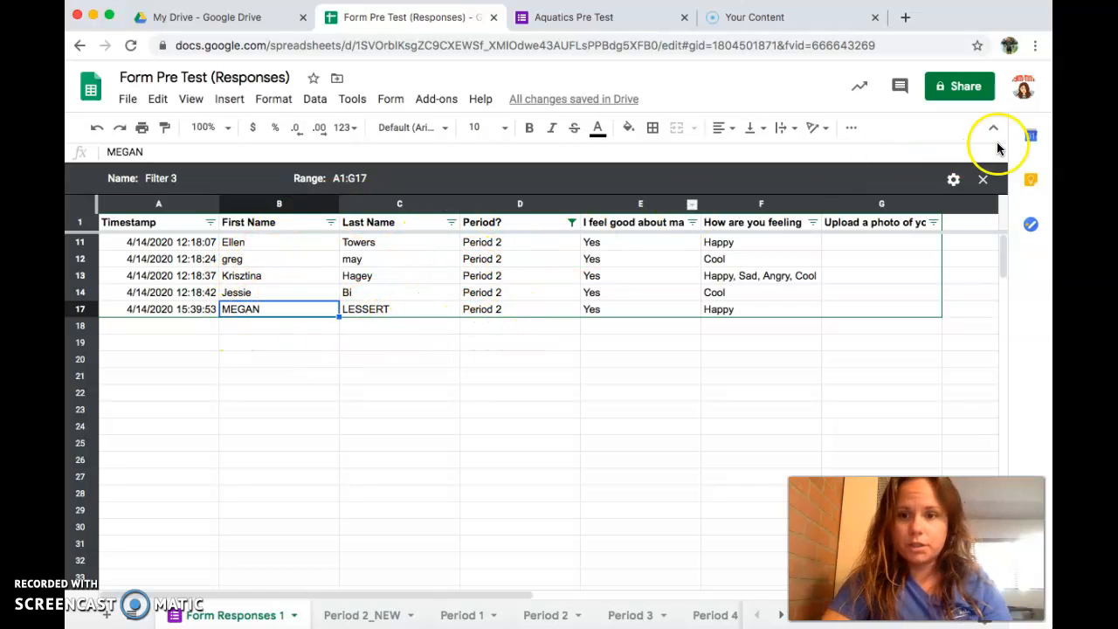
left_click(983, 179)
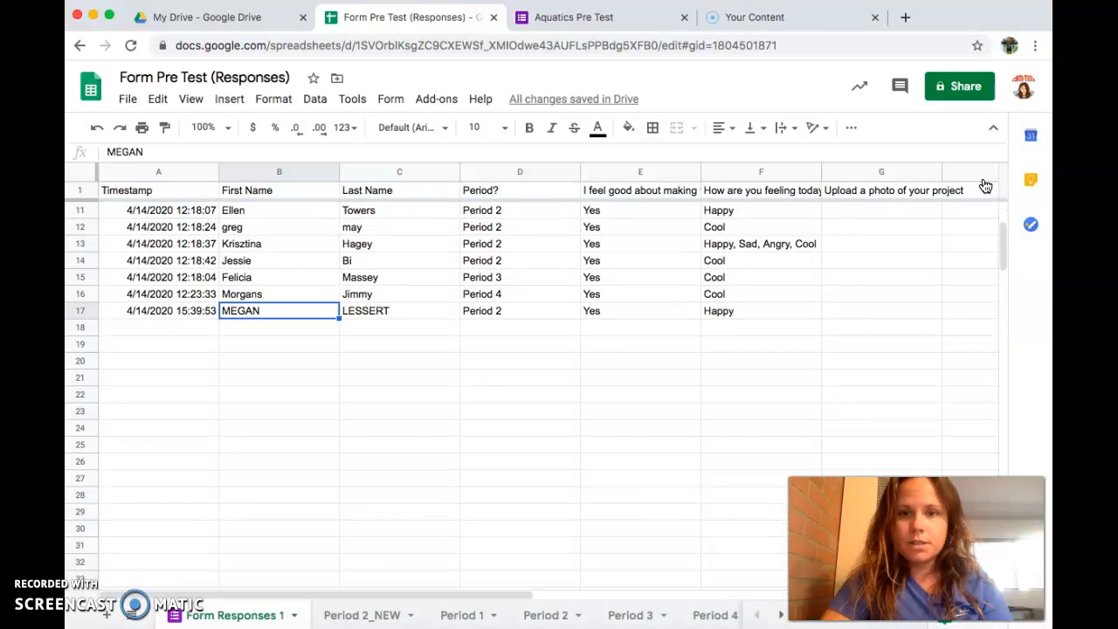
Step: Look through the Period 1–3 tabs, then follow Period 1's A1 link to the 'Period 1 Data' filter view
scroll(600, 385, "up", 1)
scroll(600, 386, "up", 2)
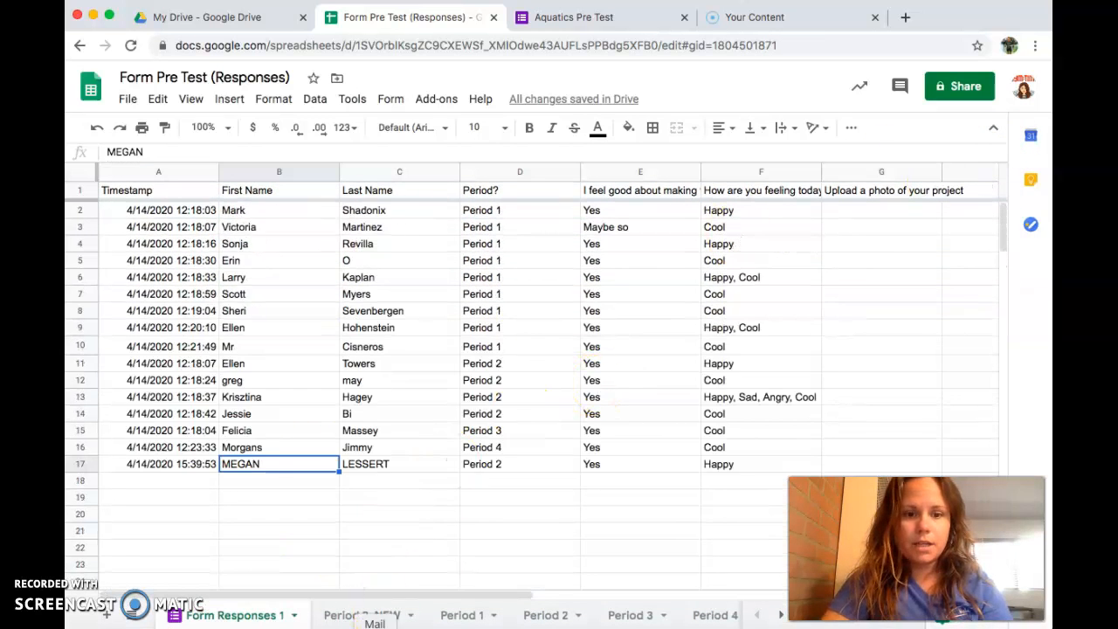
left_click(471, 615)
left_click(555, 614)
left_click(636, 616)
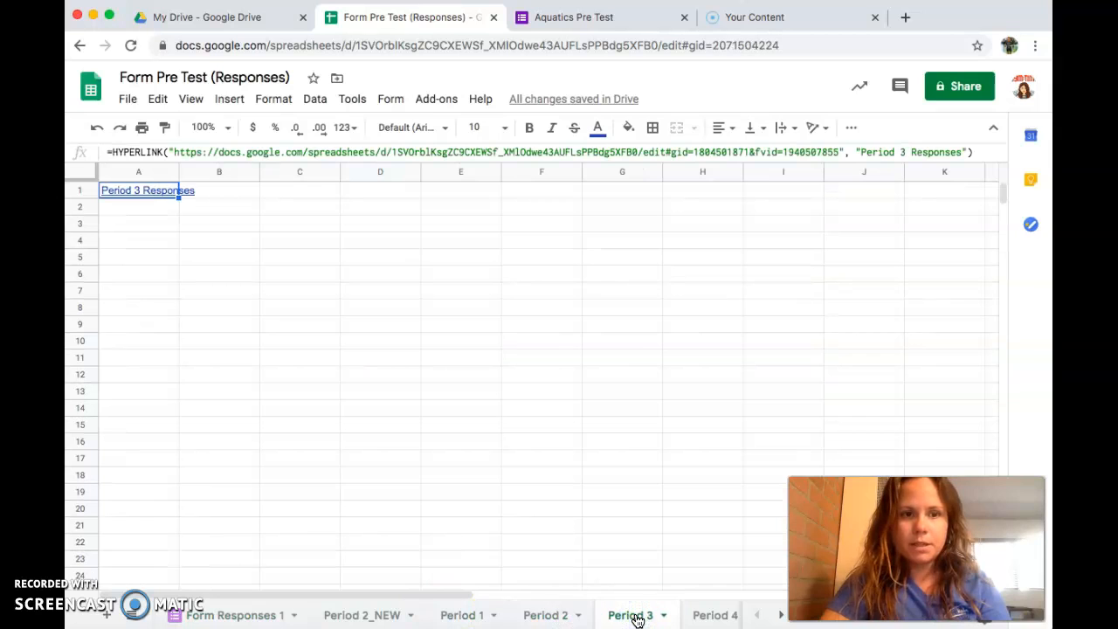
left_click(550, 614)
left_click(458, 614)
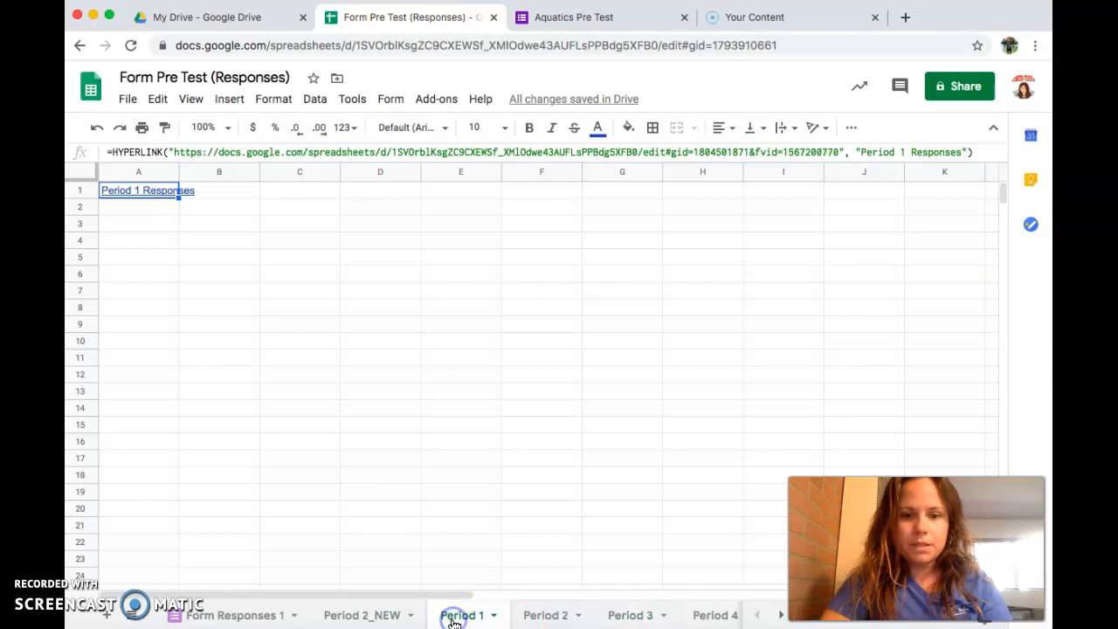
left_click(125, 189)
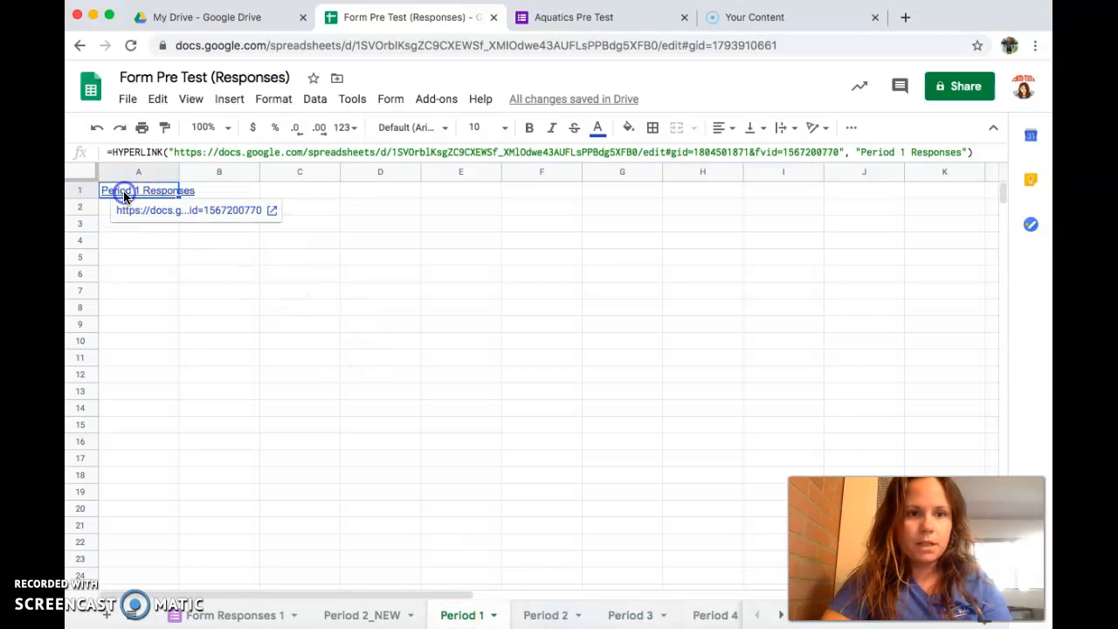
left_click(152, 212)
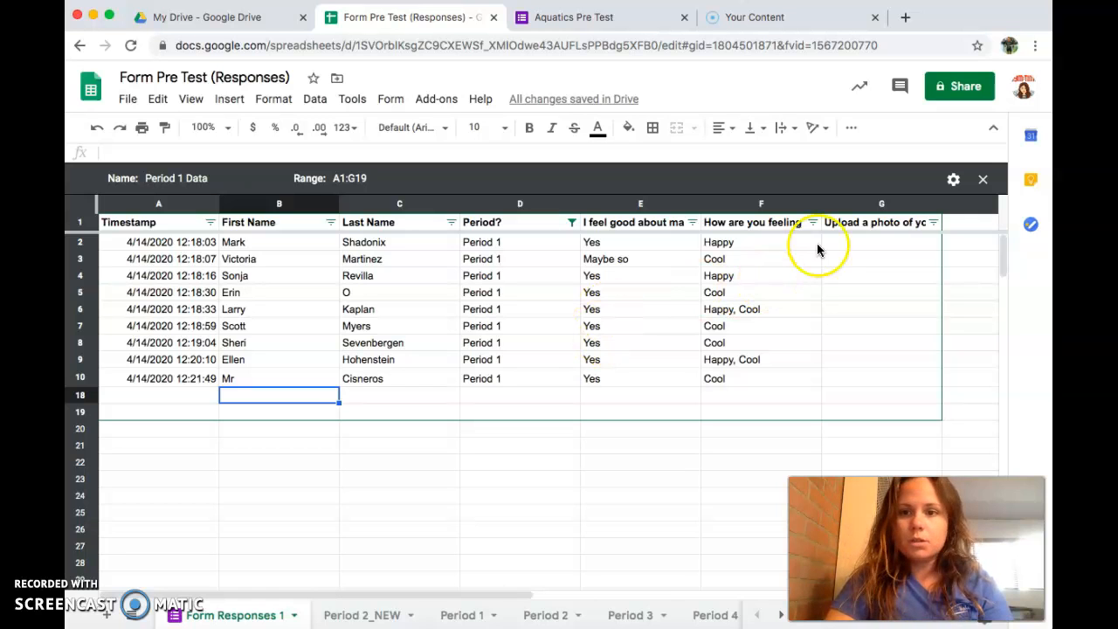
Step: Close the Period 1 Data view and create a new filter view, Filter 4, over the responses
left_click(983, 180)
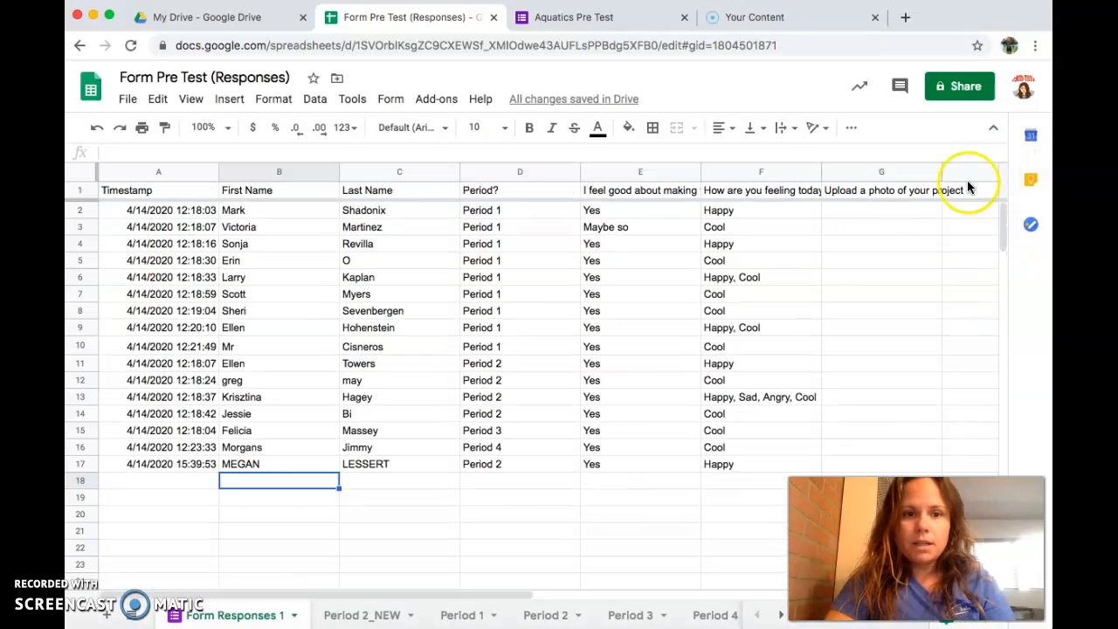
left_click(312, 106)
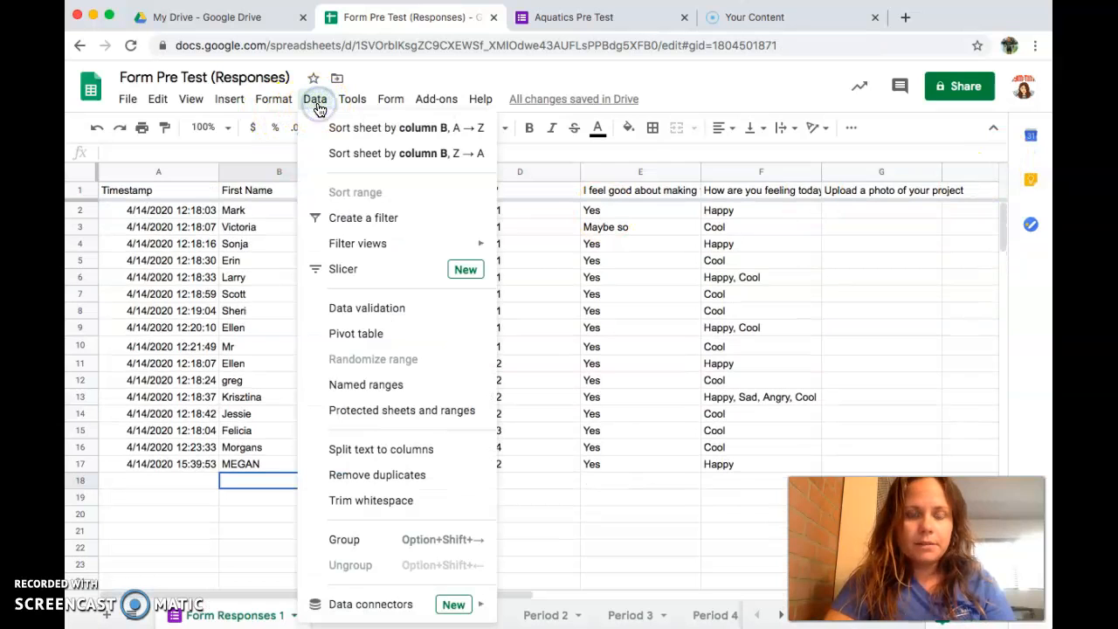
mouse_move(399, 246)
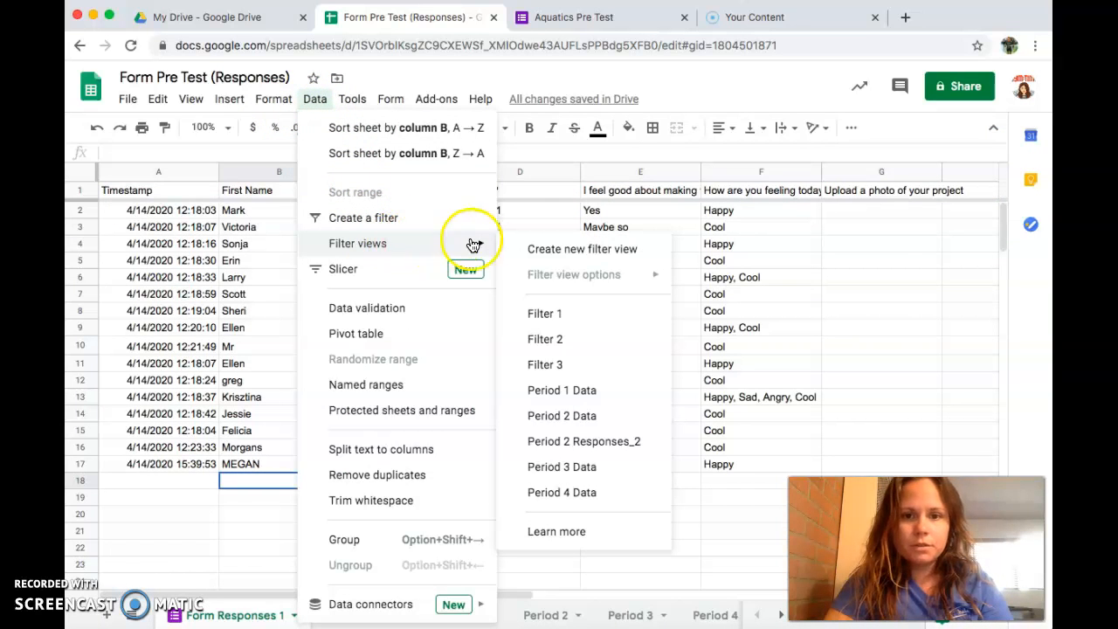
left_click(554, 250)
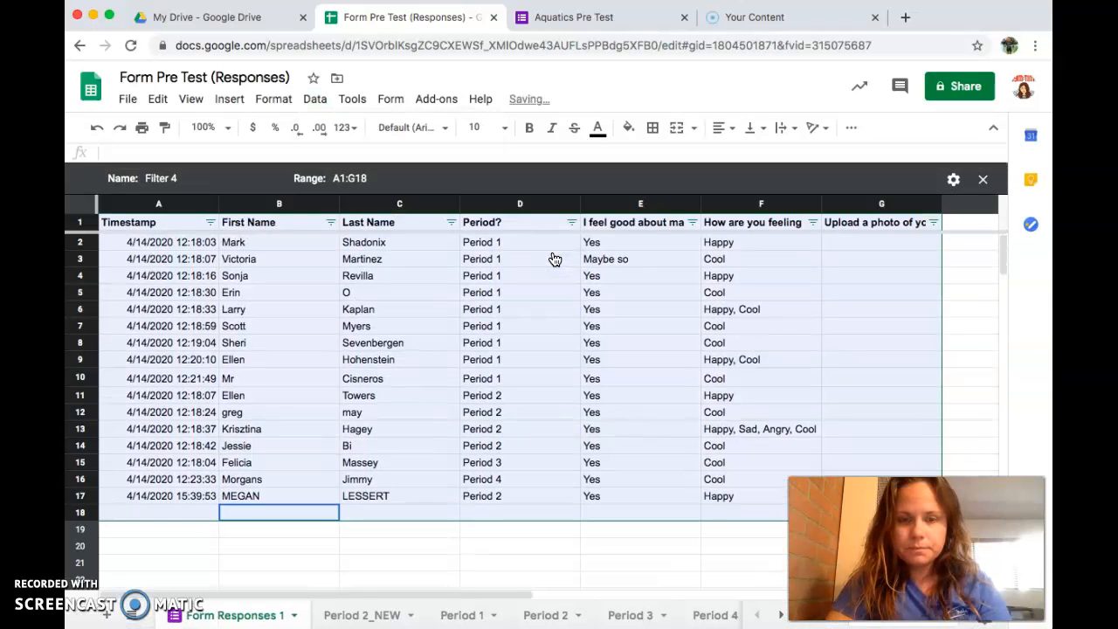
Step: Open the Period? column filter, dismiss it unchanged, and return to the Period 2_NEW sheet
left_click(572, 223)
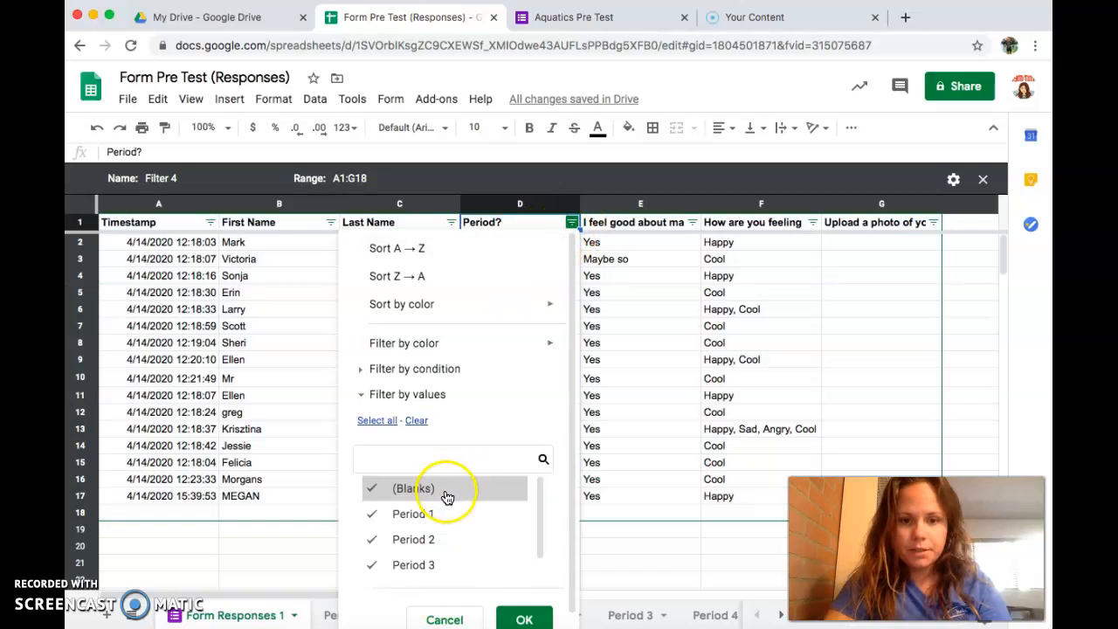
left_click(445, 619)
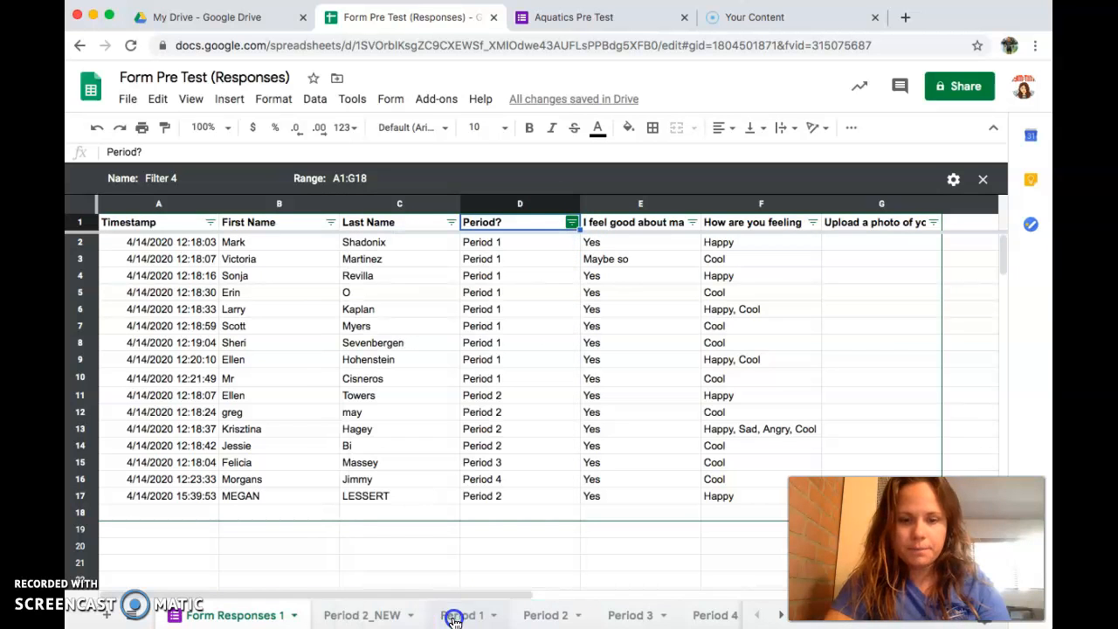
left_click(371, 618)
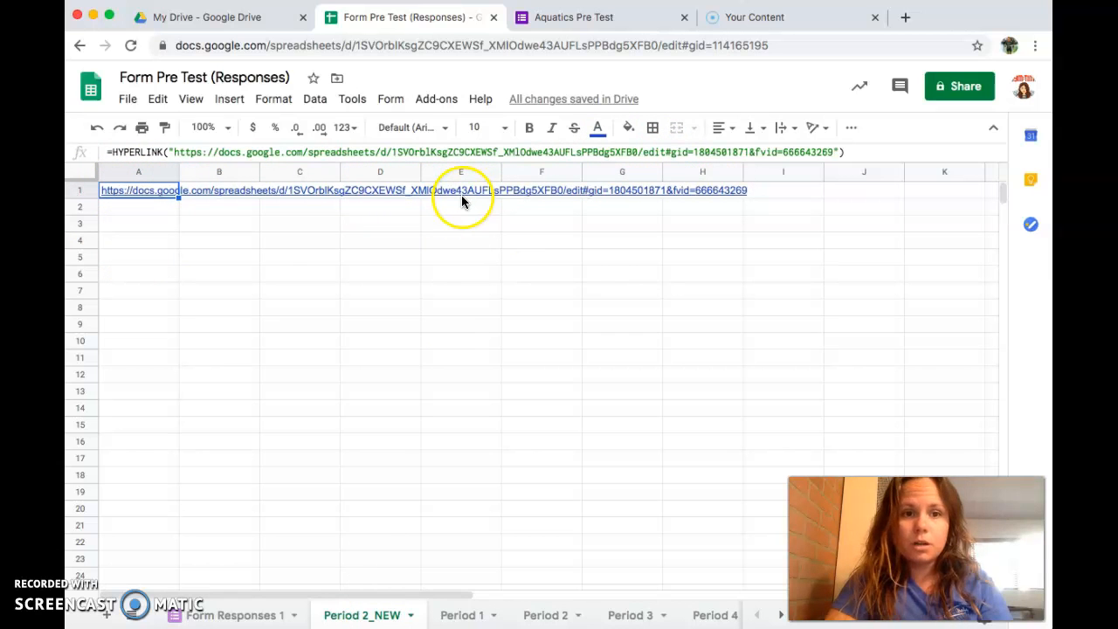
Step: Enter =HYPERLINK with the pasted Period 2 filter-view URL in A2, then follow that link
left_click(148, 212)
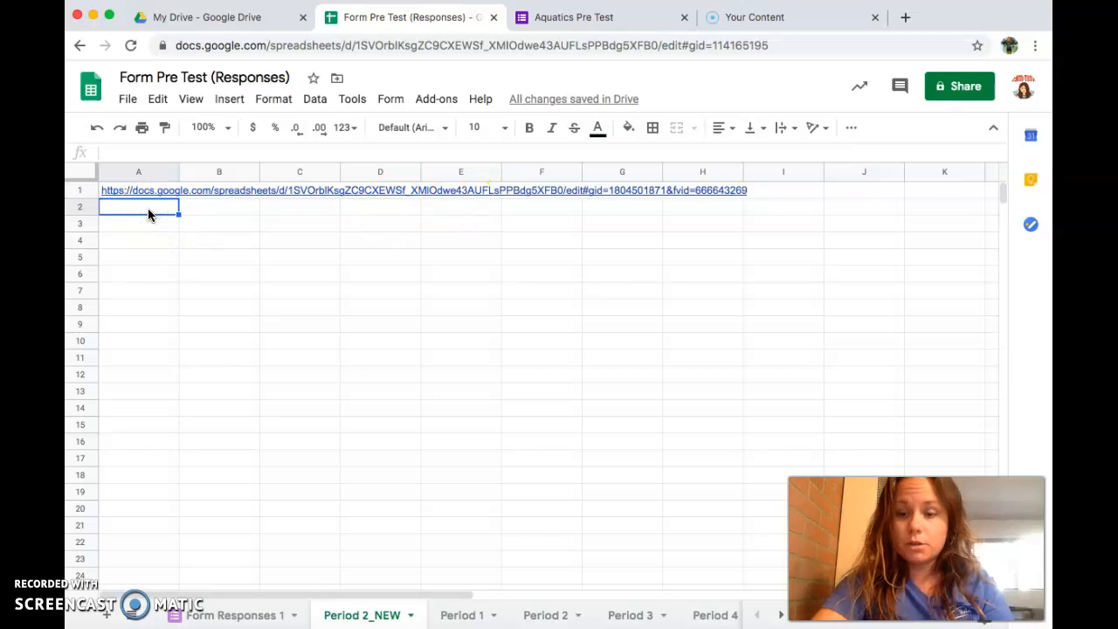
type("=")
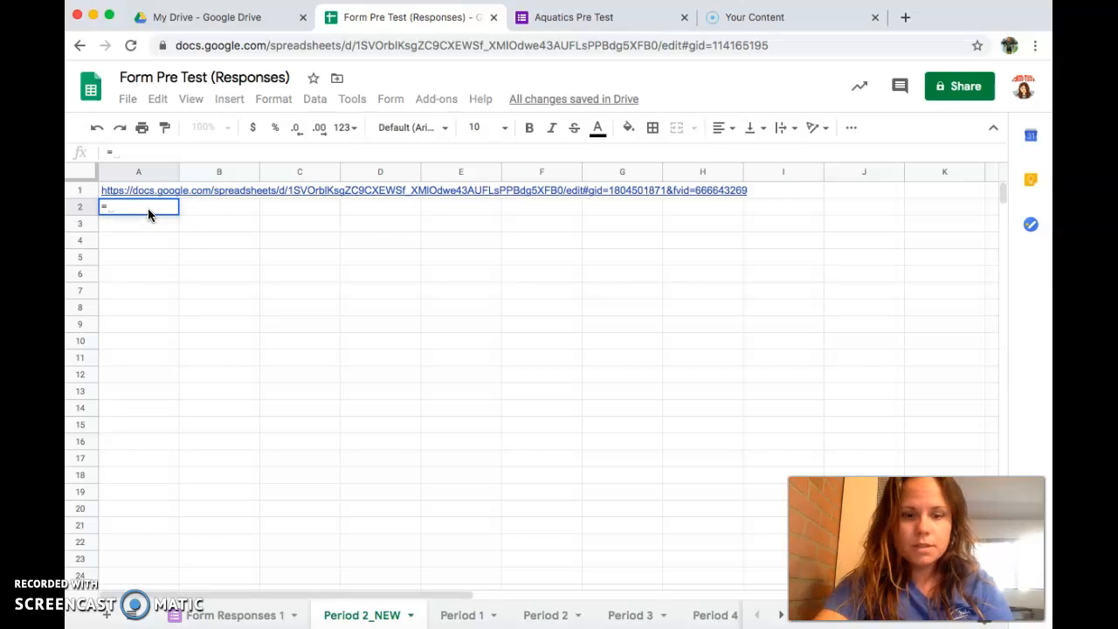
type("HYPER")
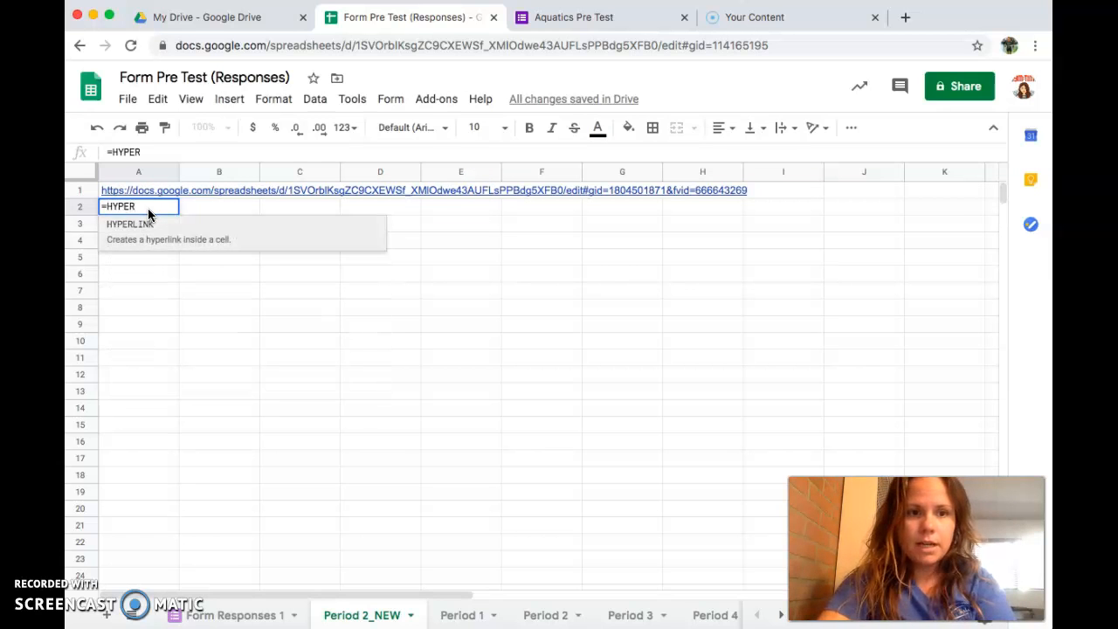
left_click(175, 234)
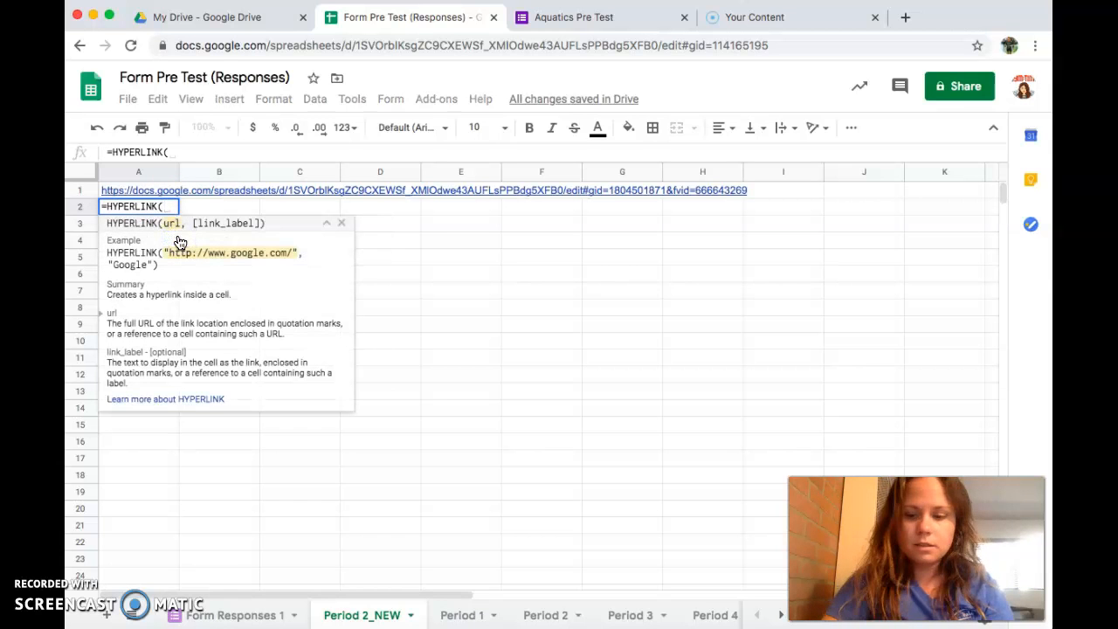
type("\"")
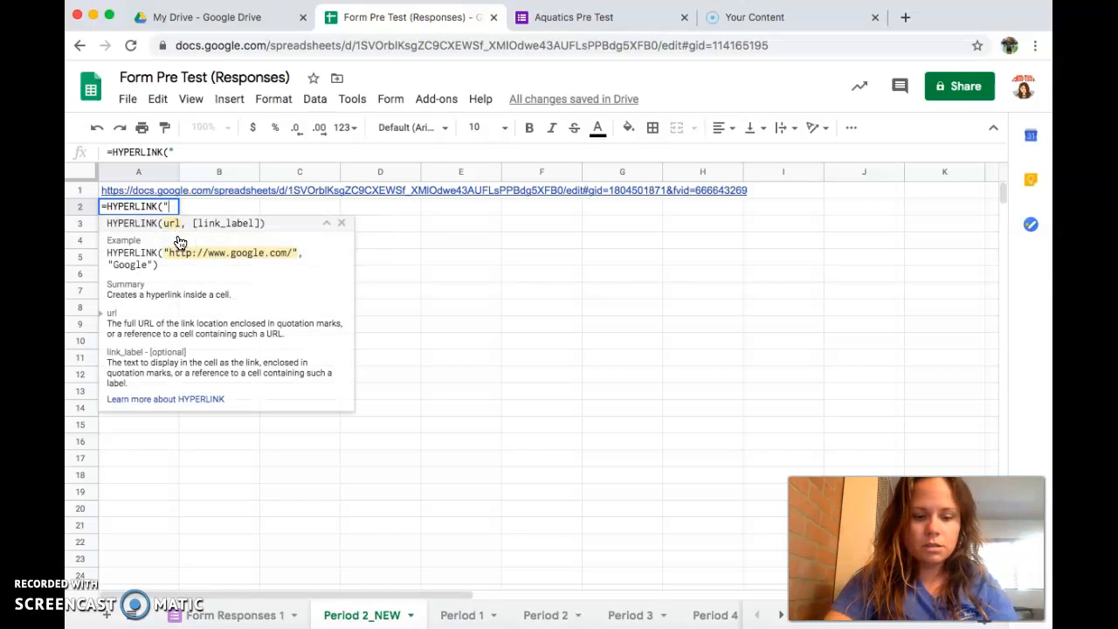
key("super+v")
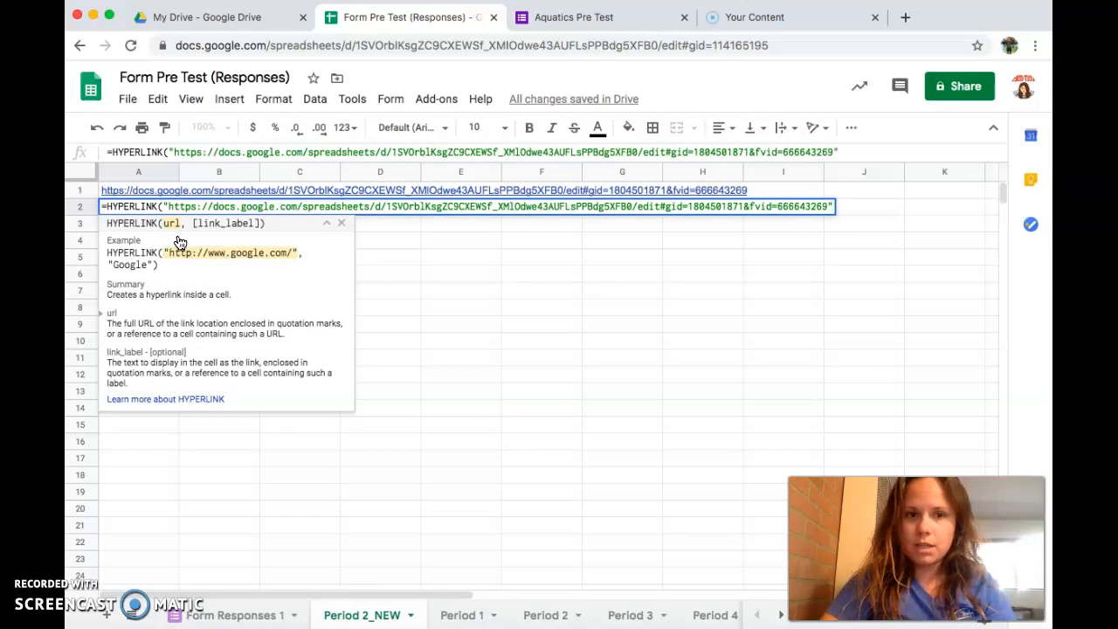
key("Return")
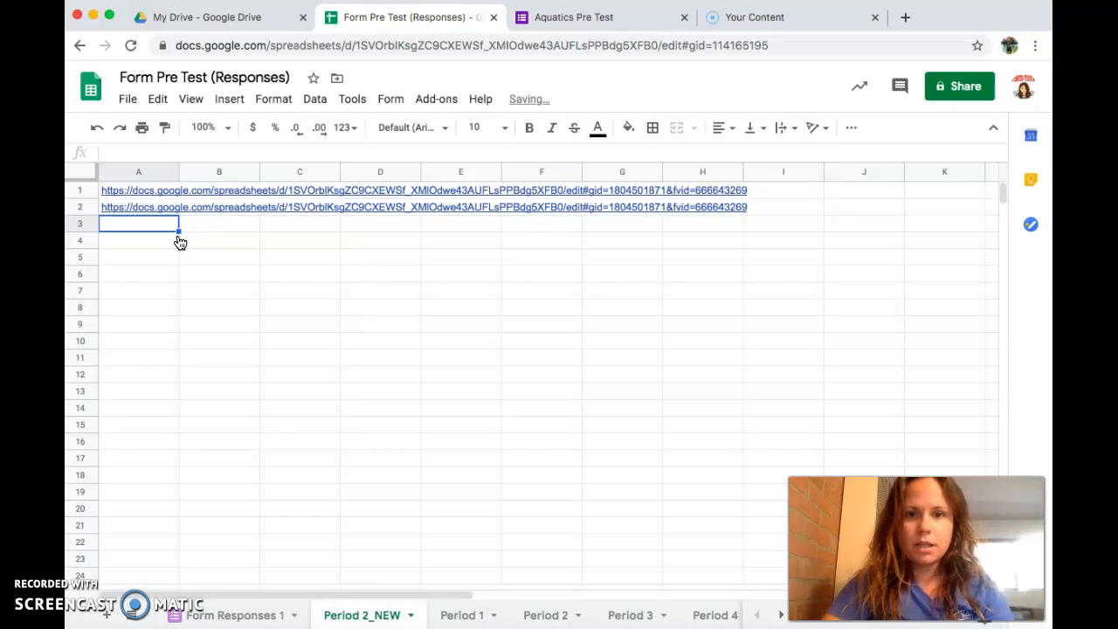
left_click(127, 207)
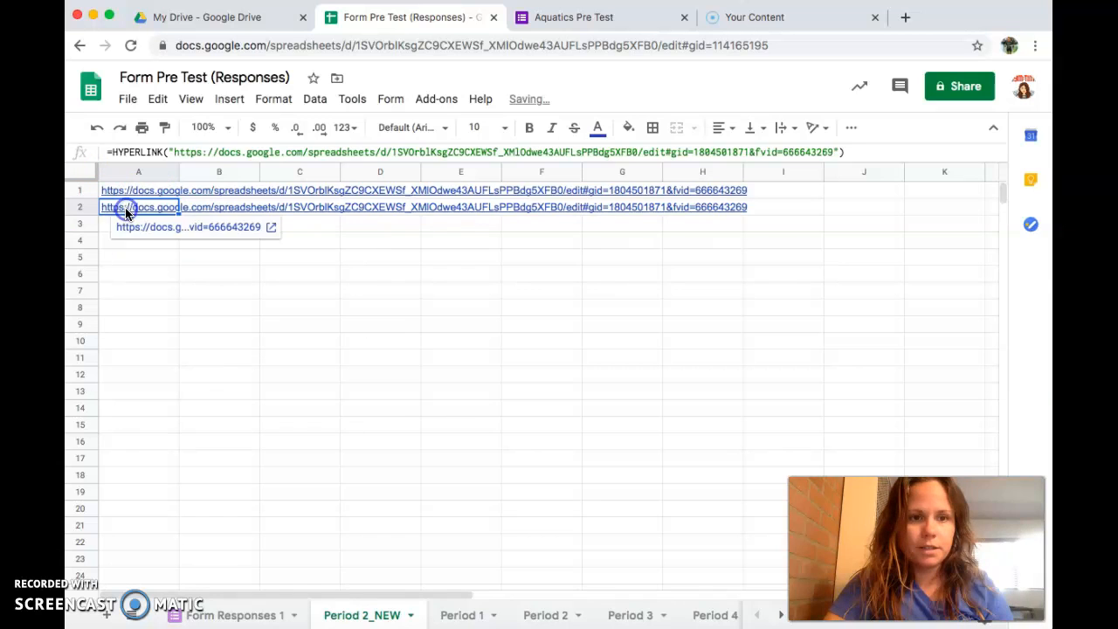
left_click(179, 229)
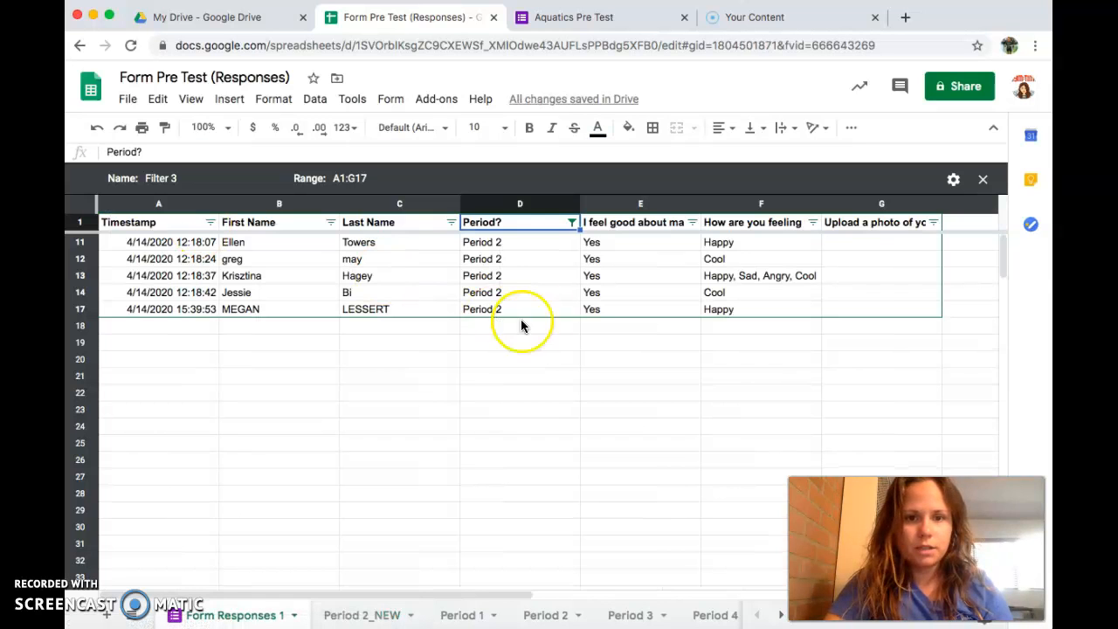